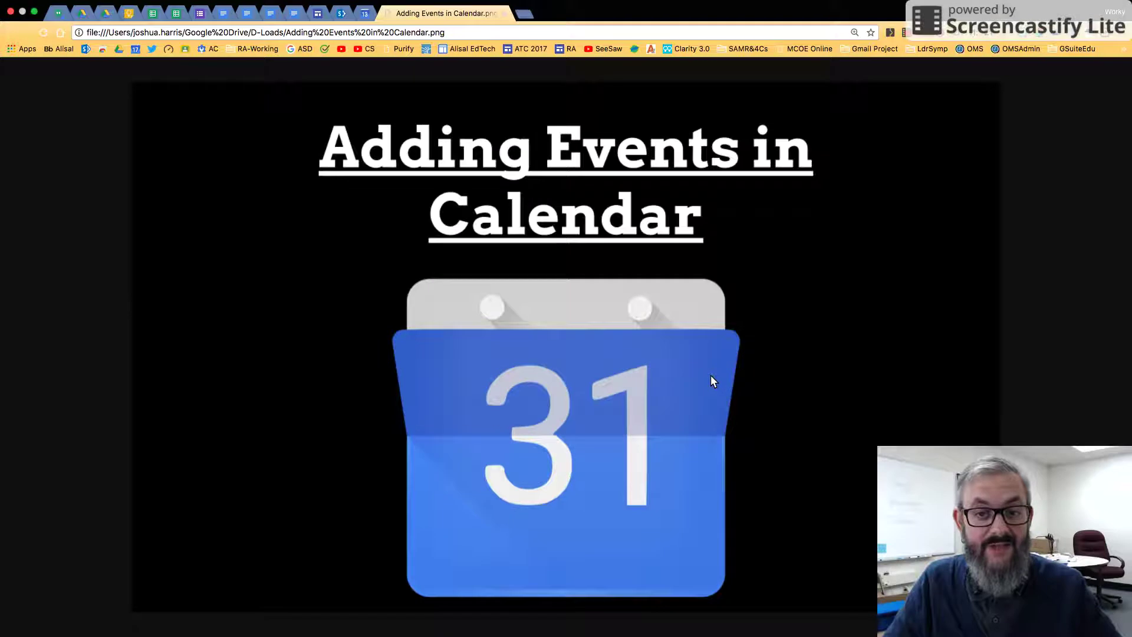
- Show the March 18–24 week and open a new untitled event on Sunday, March 18
left_click(366, 15)
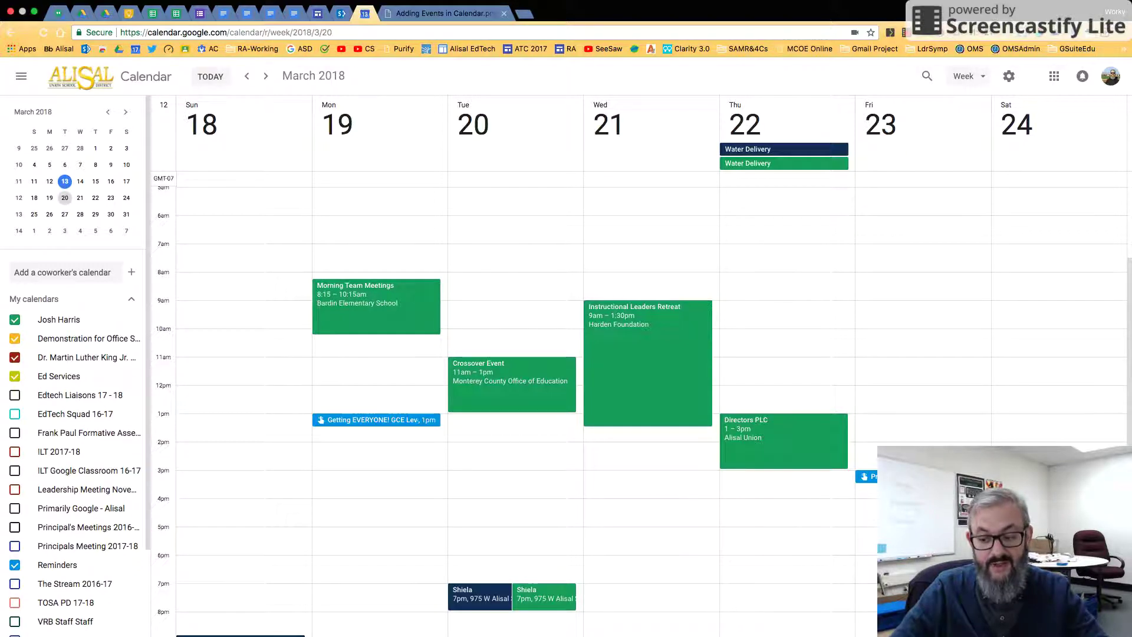
key("c")
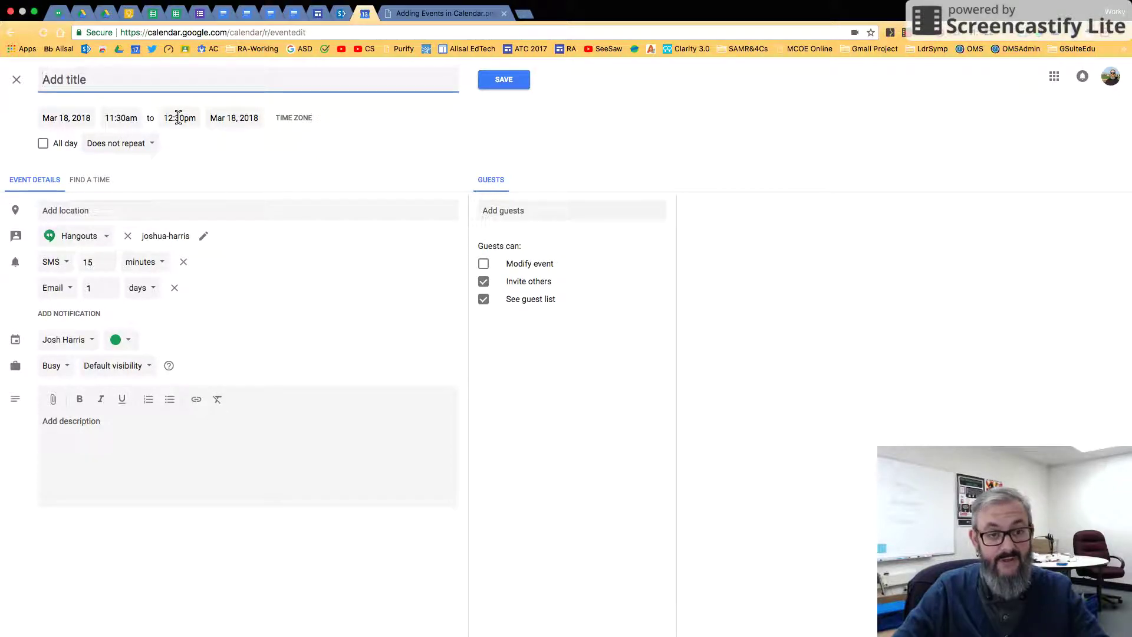
- Set the event to 12:00pm–2:00pm, title it 'Working Team Lunch', and save it
left_click(127, 118)
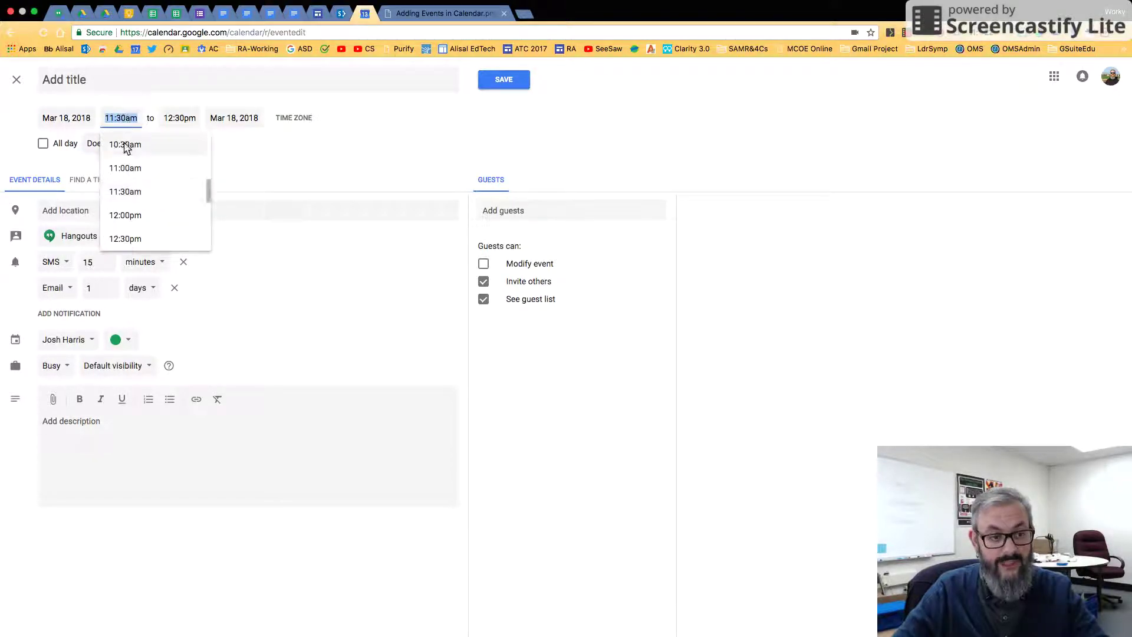
left_click(125, 216)
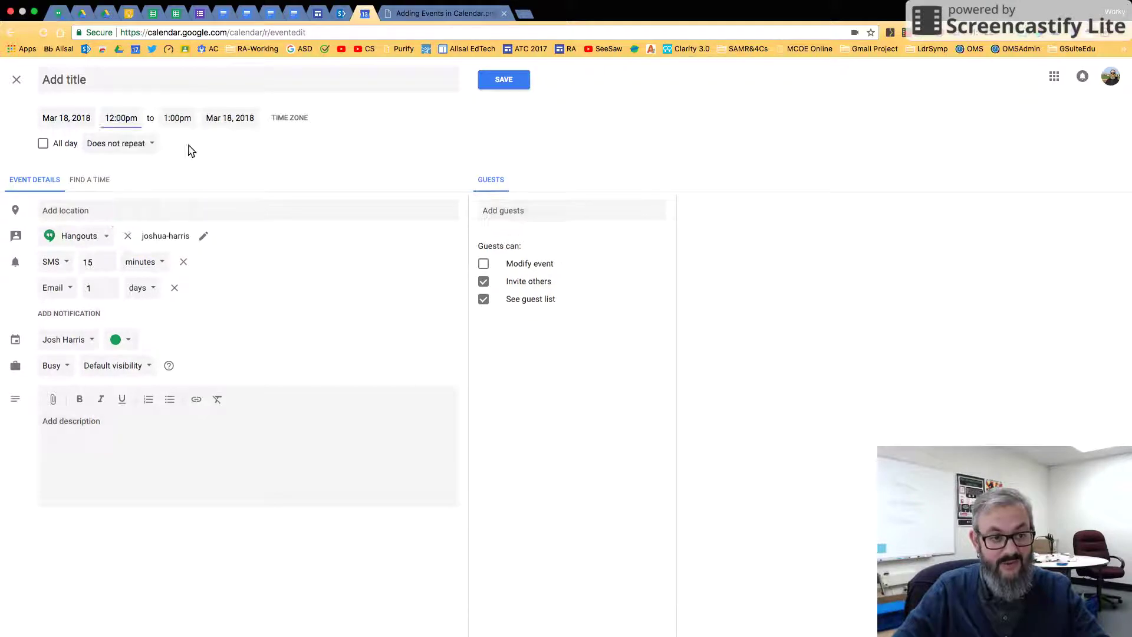
left_click(171, 118)
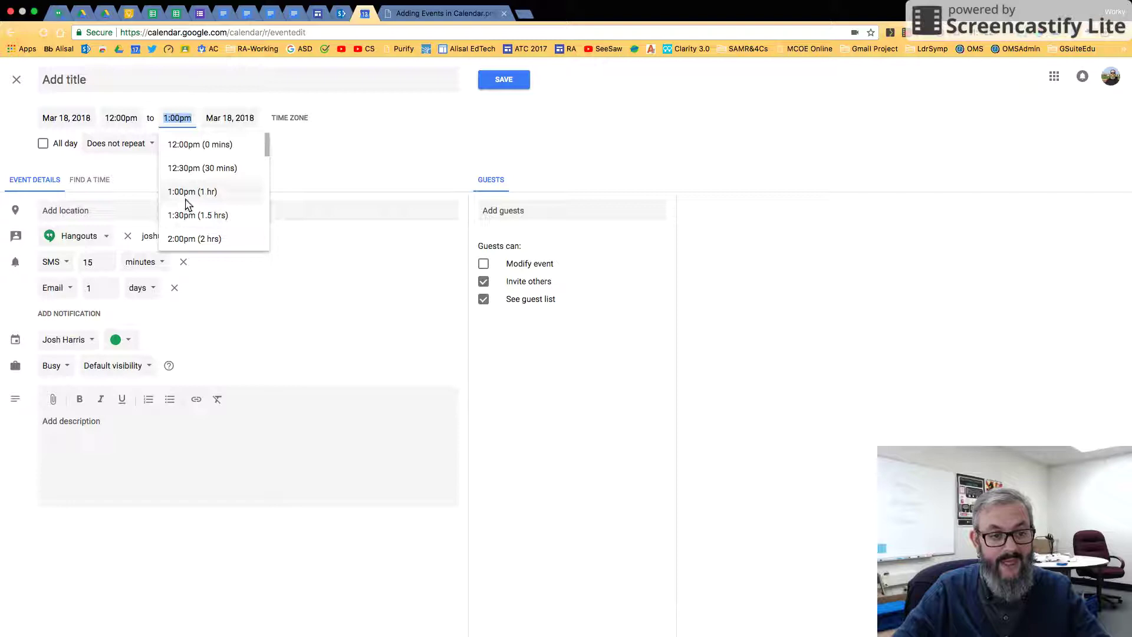
scroll(188, 200, "down", 1)
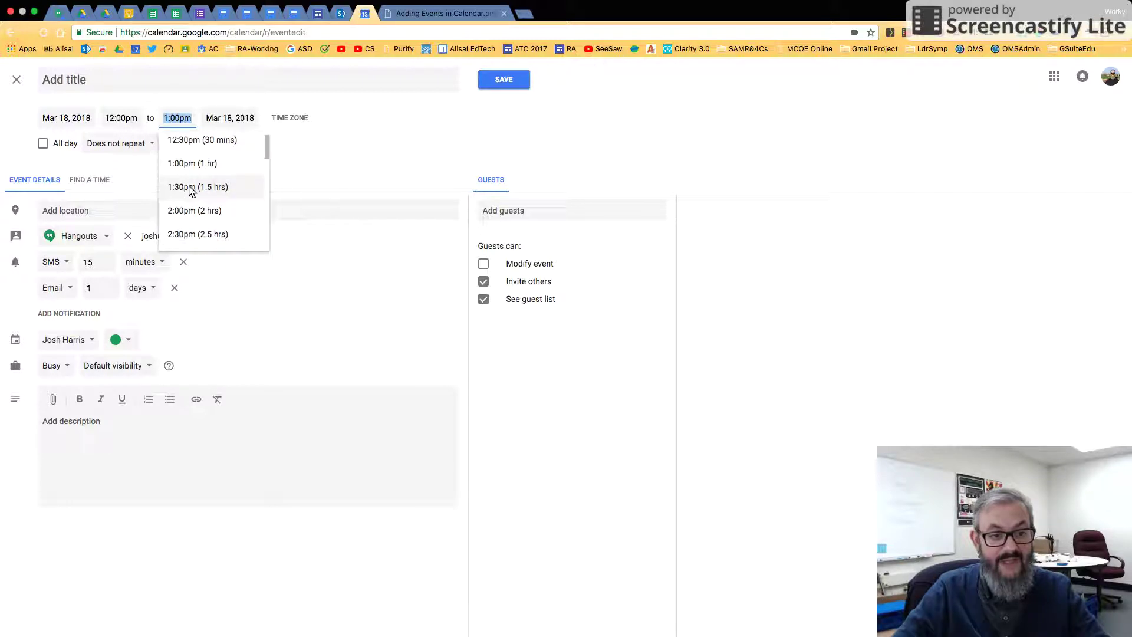
left_click(189, 211)
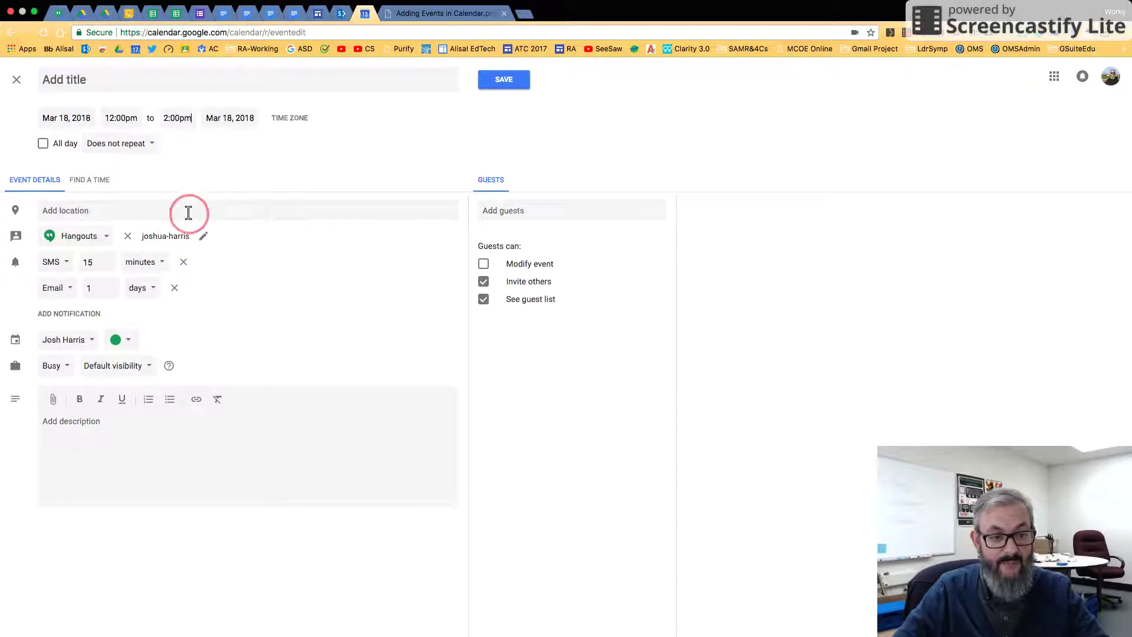
left_click(86, 79)
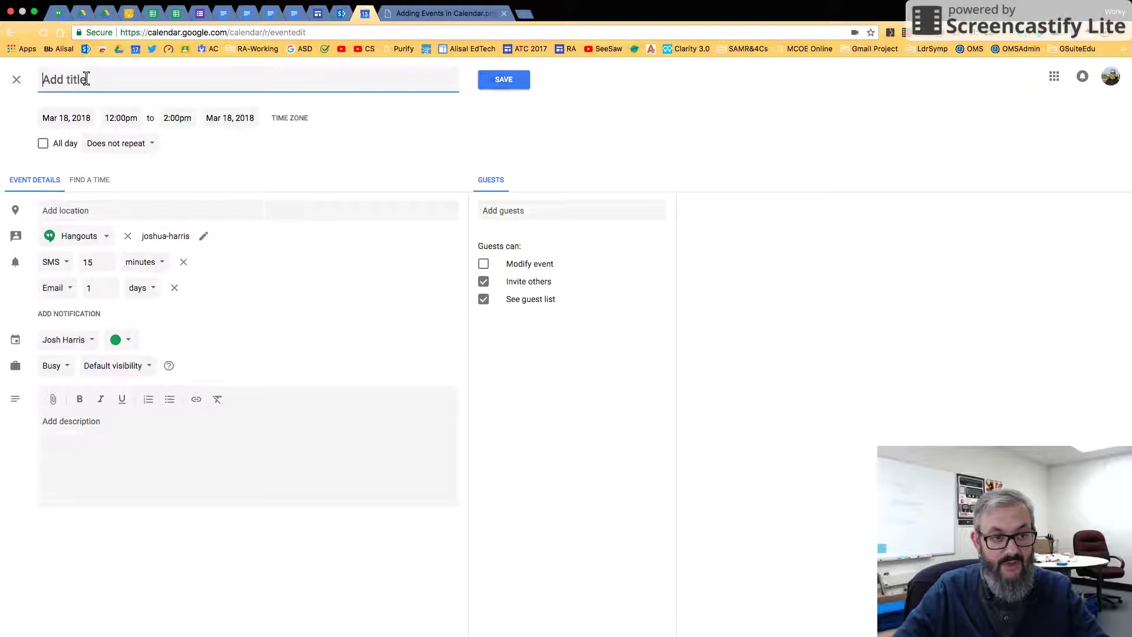
type("Workin")
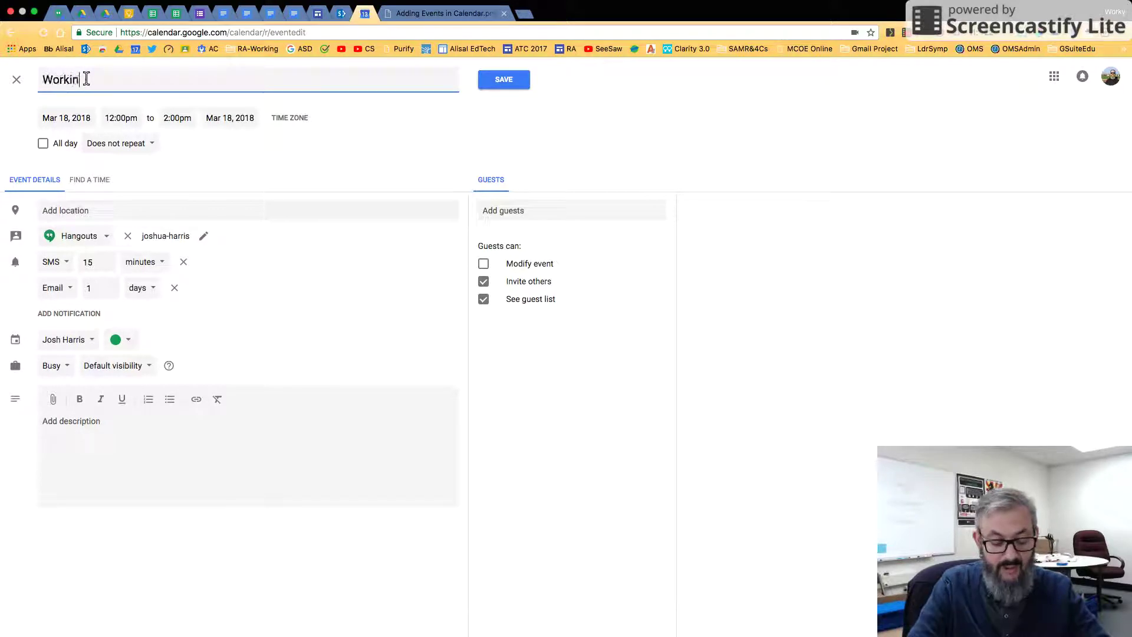
type("g Team L")
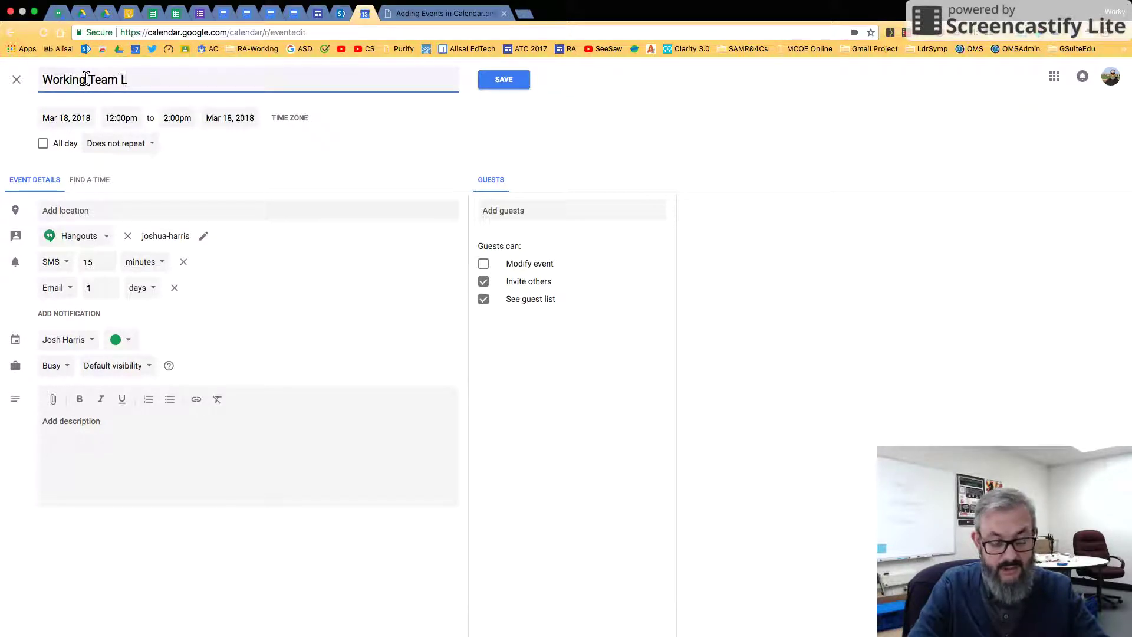
type("unch")
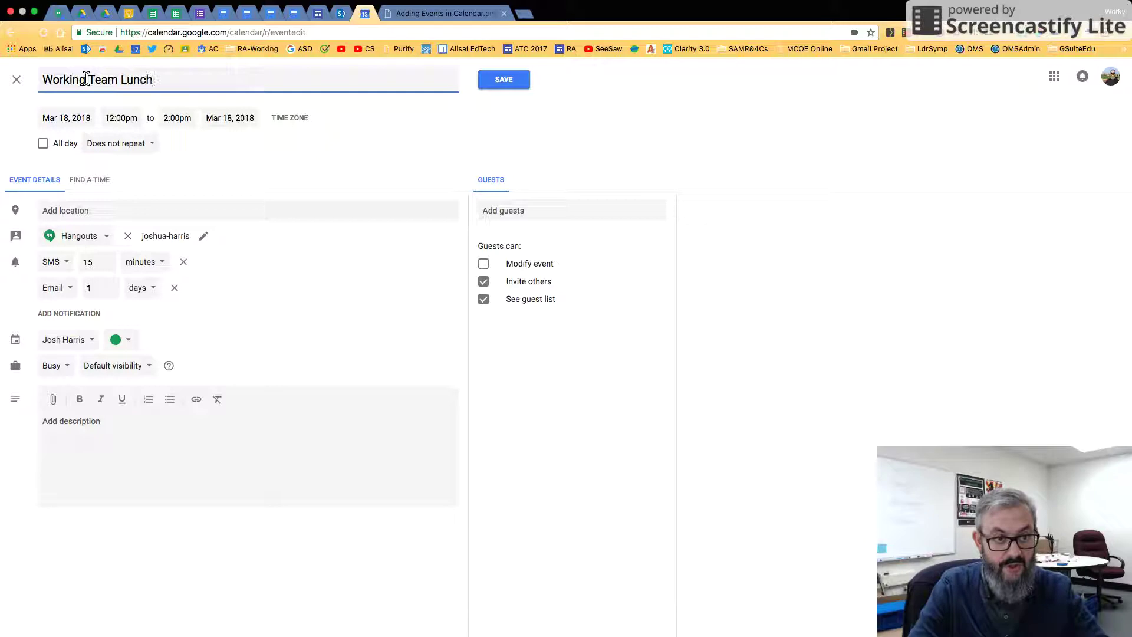
left_click(500, 80)
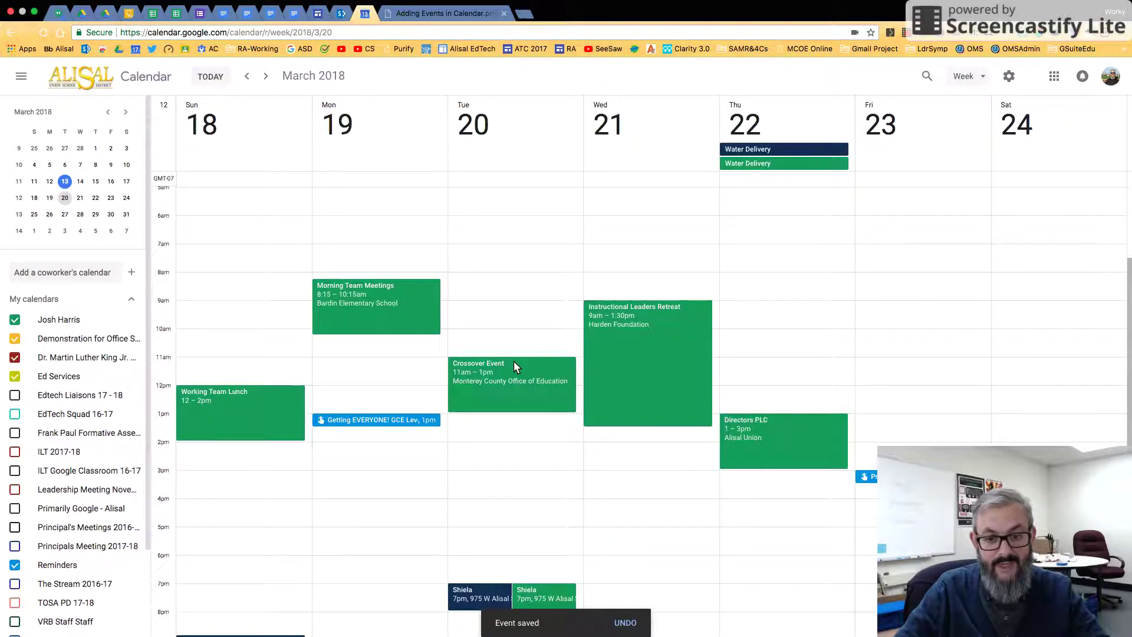
left_click(256, 401)
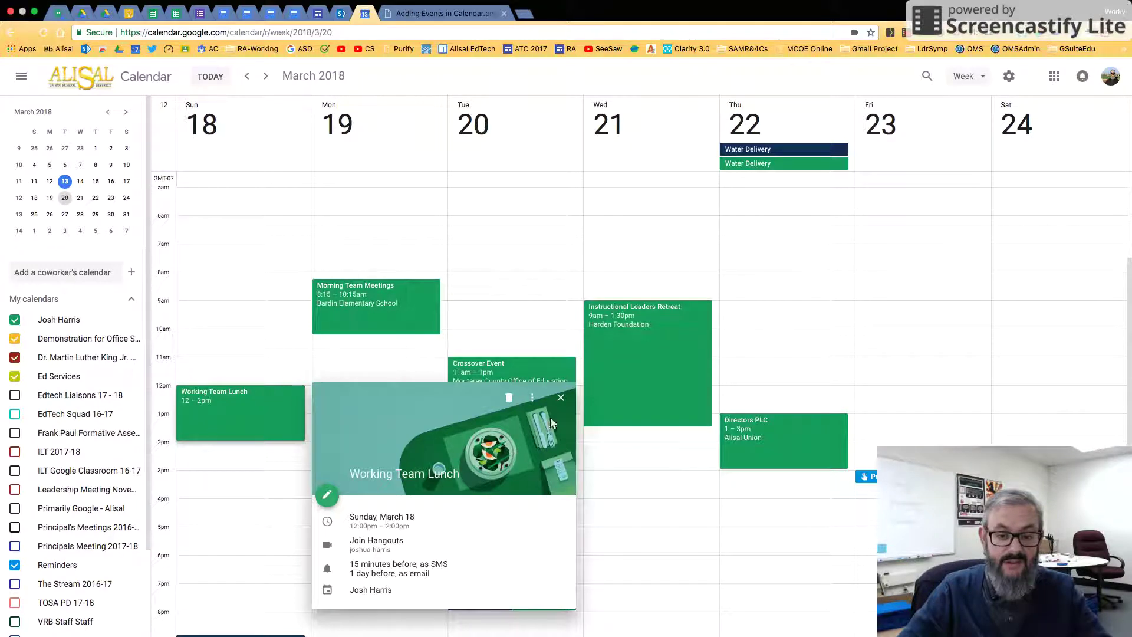
left_click(560, 397)
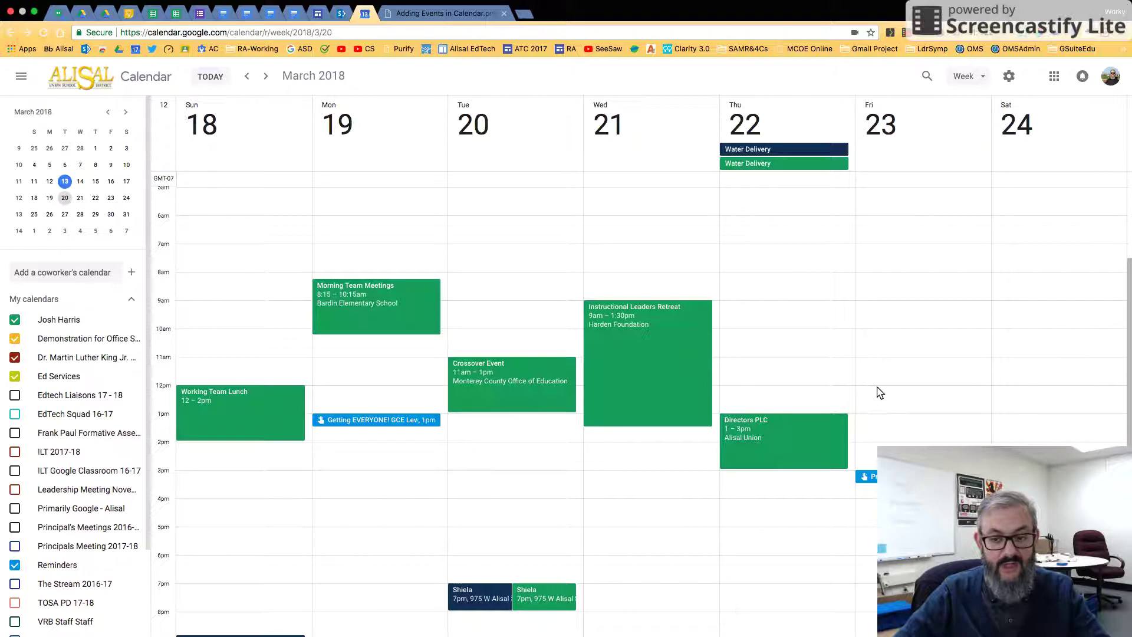
- Mark out Friday, March 23, 12:00–2:15pm and save it titled 'Working Lunch'
left_click_drag(881, 391, 884, 442)
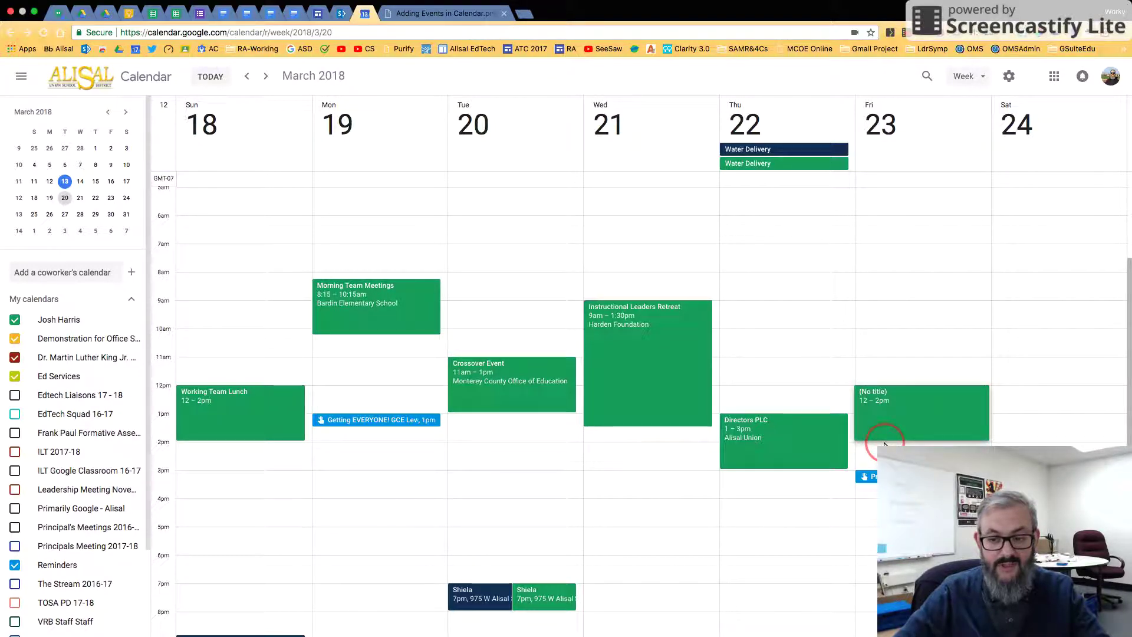
left_click_drag(885, 444, 893, 429)
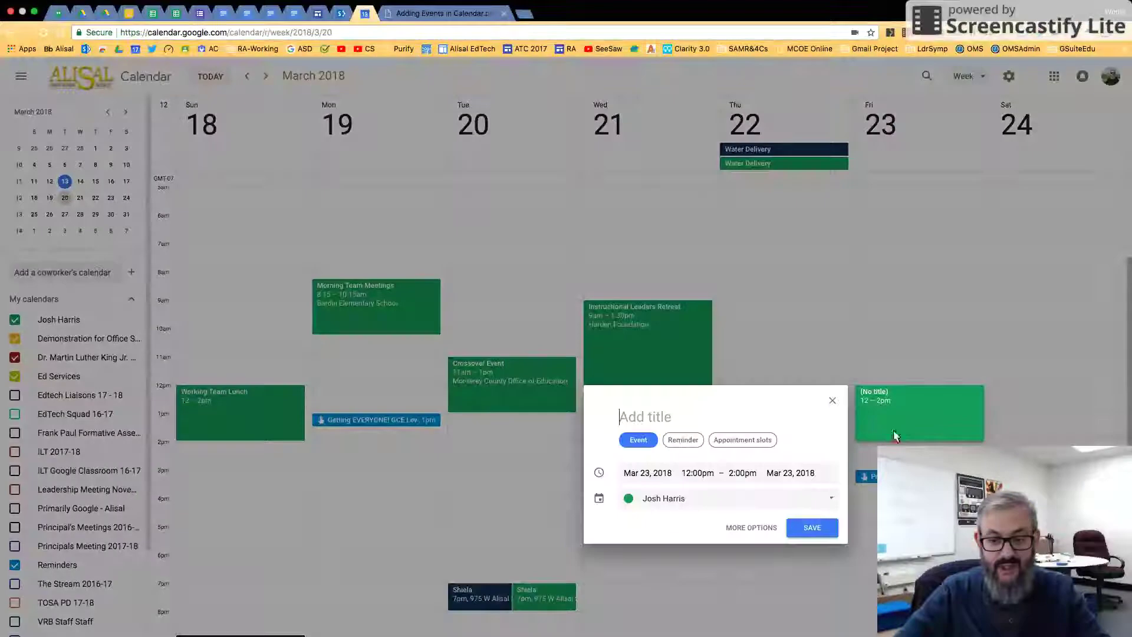
left_click(833, 404)
left_click_drag(887, 389, 888, 446)
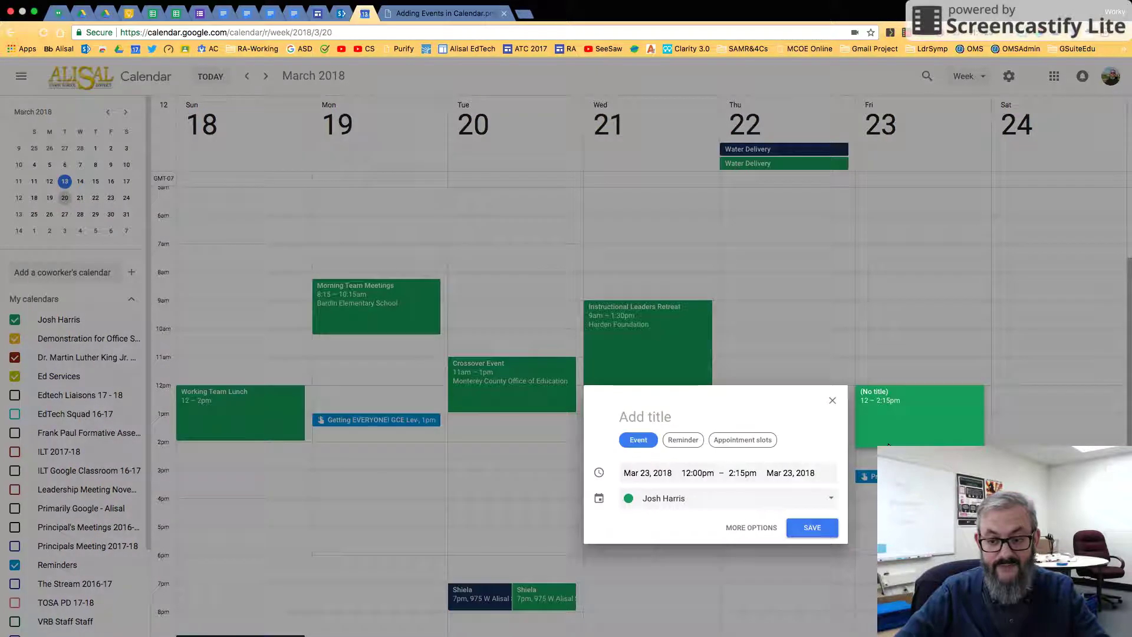
type("Work")
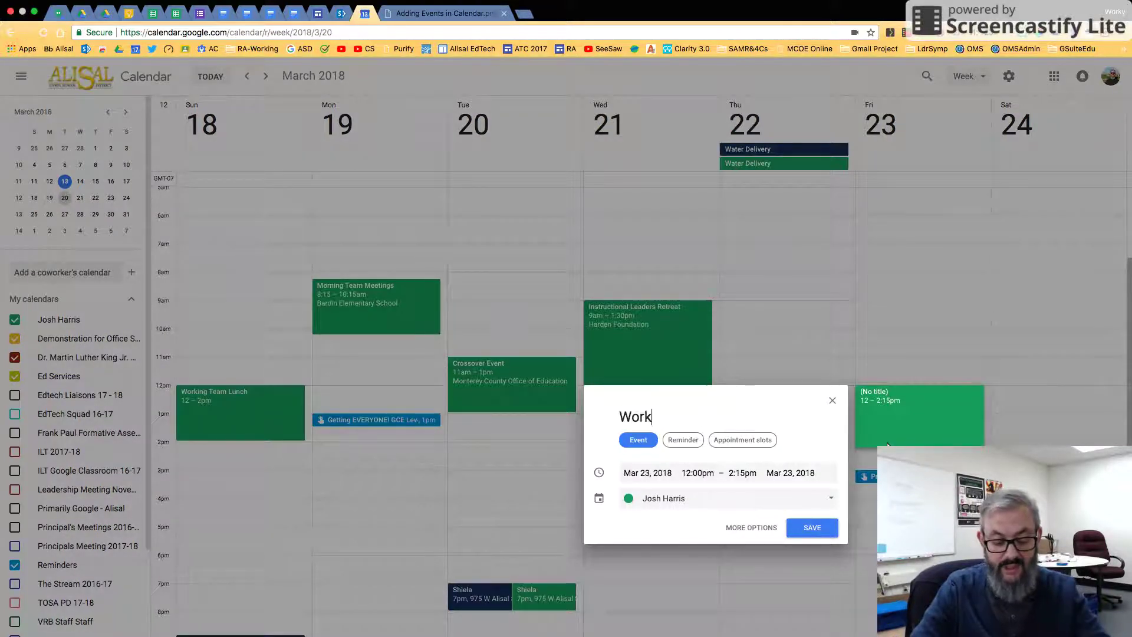
type("ing Lun")
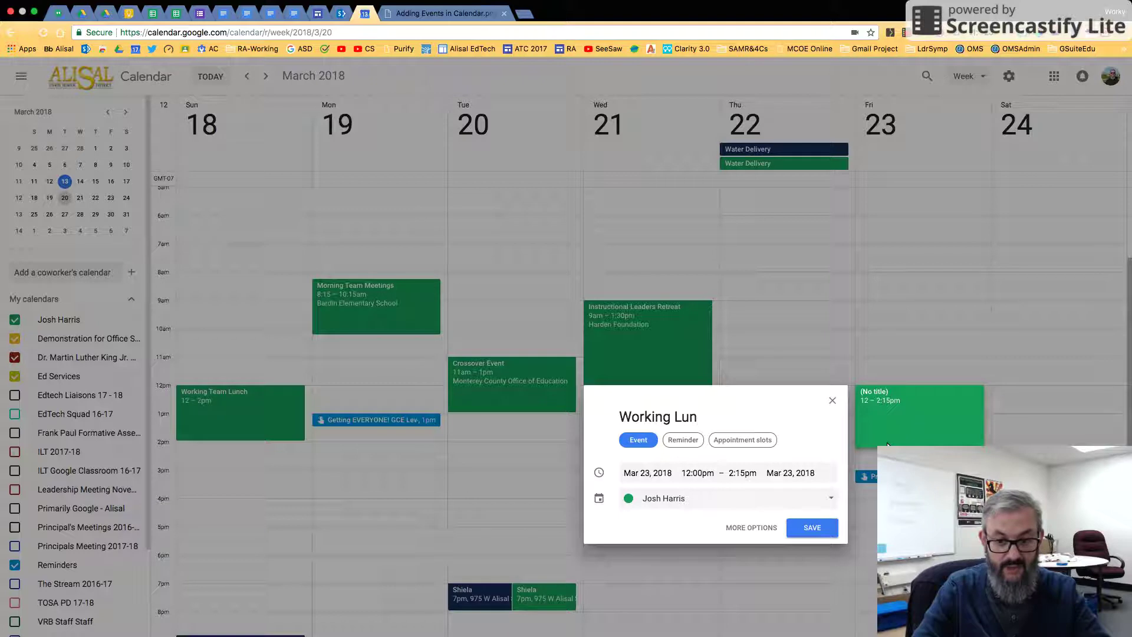
type("nh")
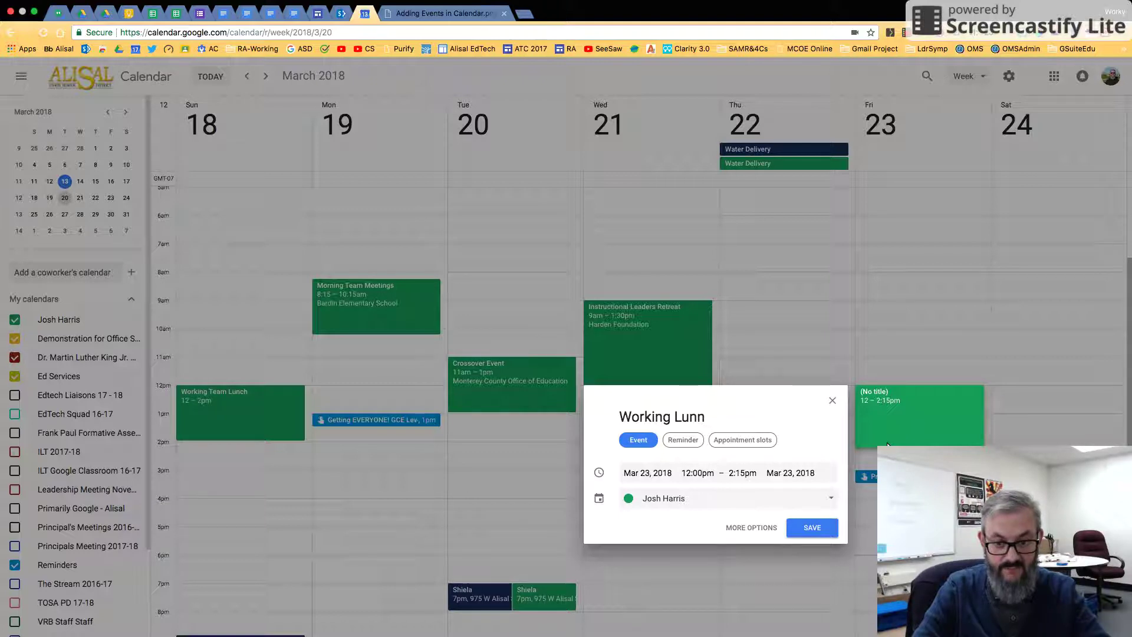
key("BackSpace")
type("ch")
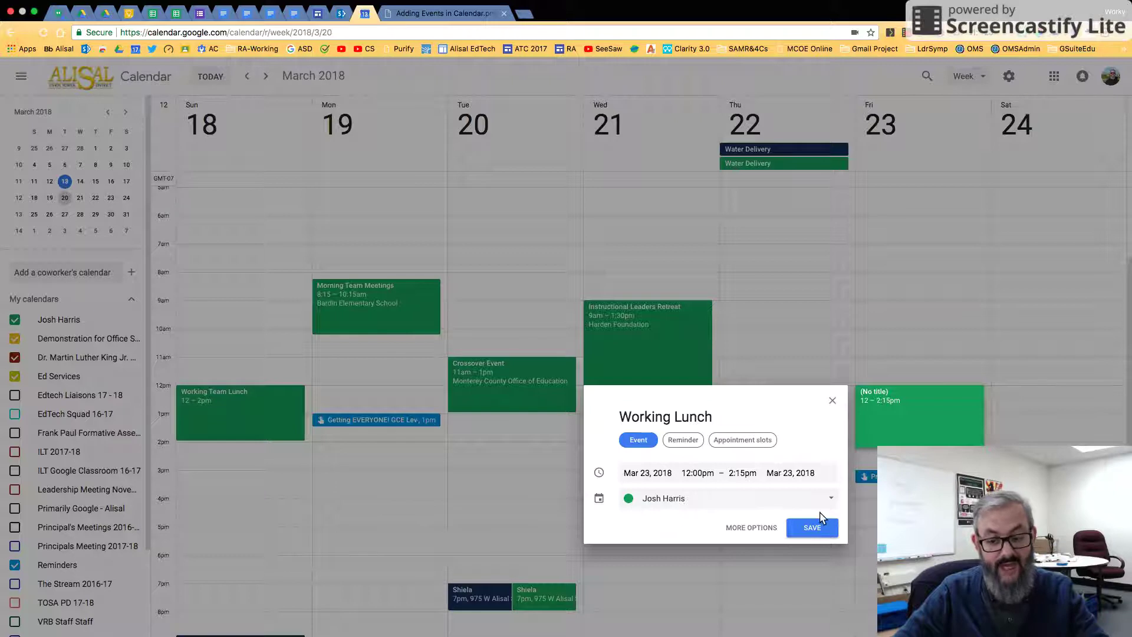
left_click(818, 527)
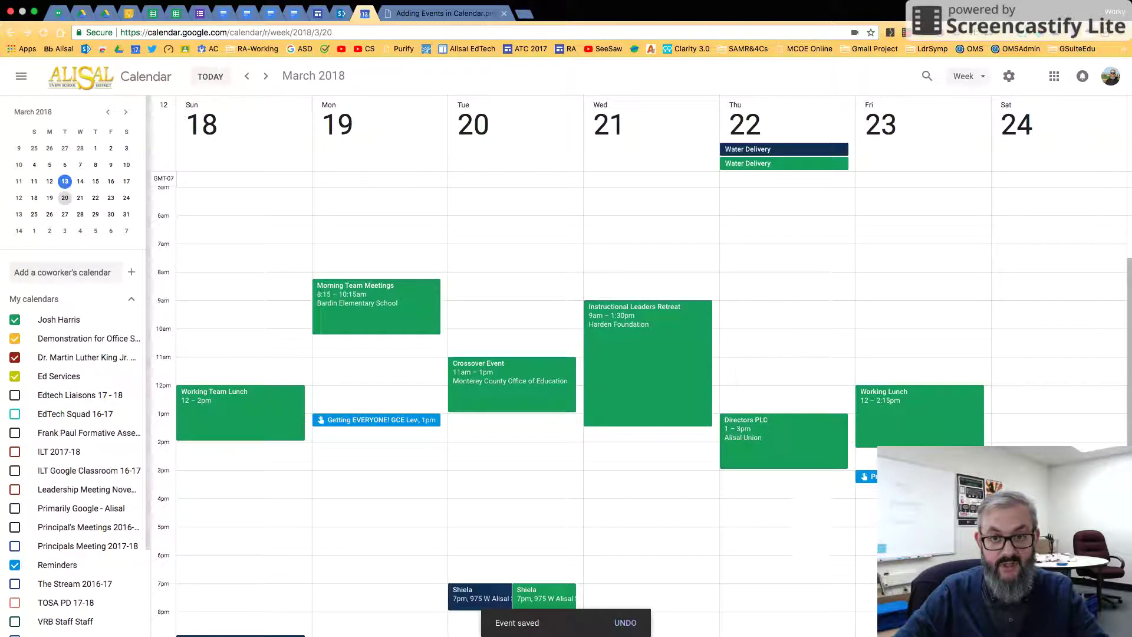
- Create a Thursday, March 22, 9:00–10:30am event titled 'Team Meeting' and expand it to full details
left_click(923, 427)
left_click(793, 364)
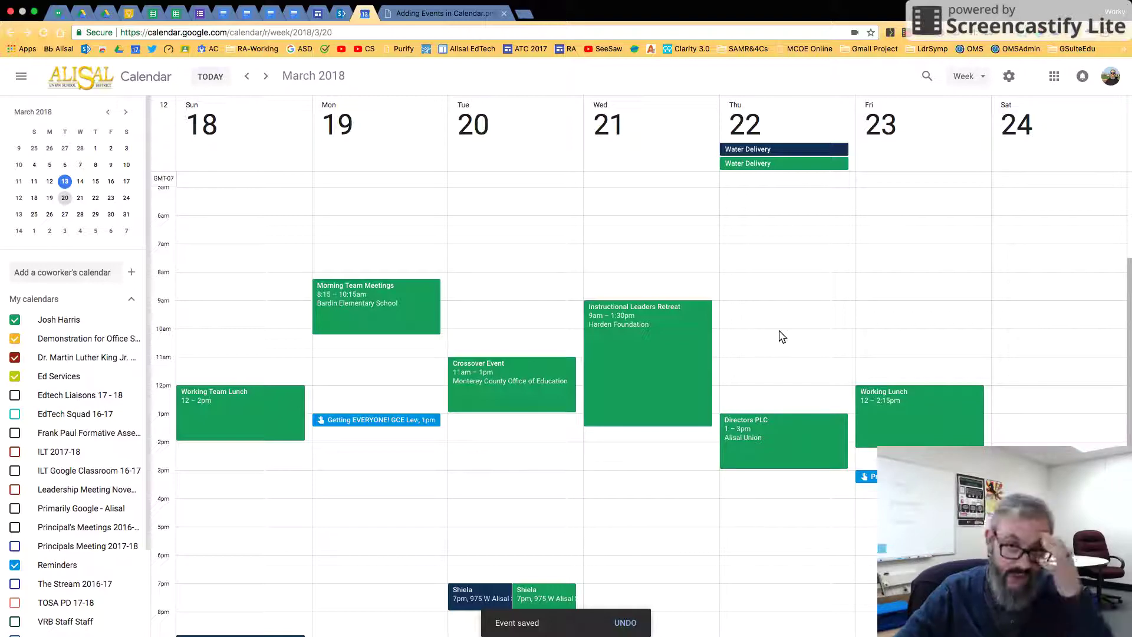
left_click_drag(759, 308, 759, 347)
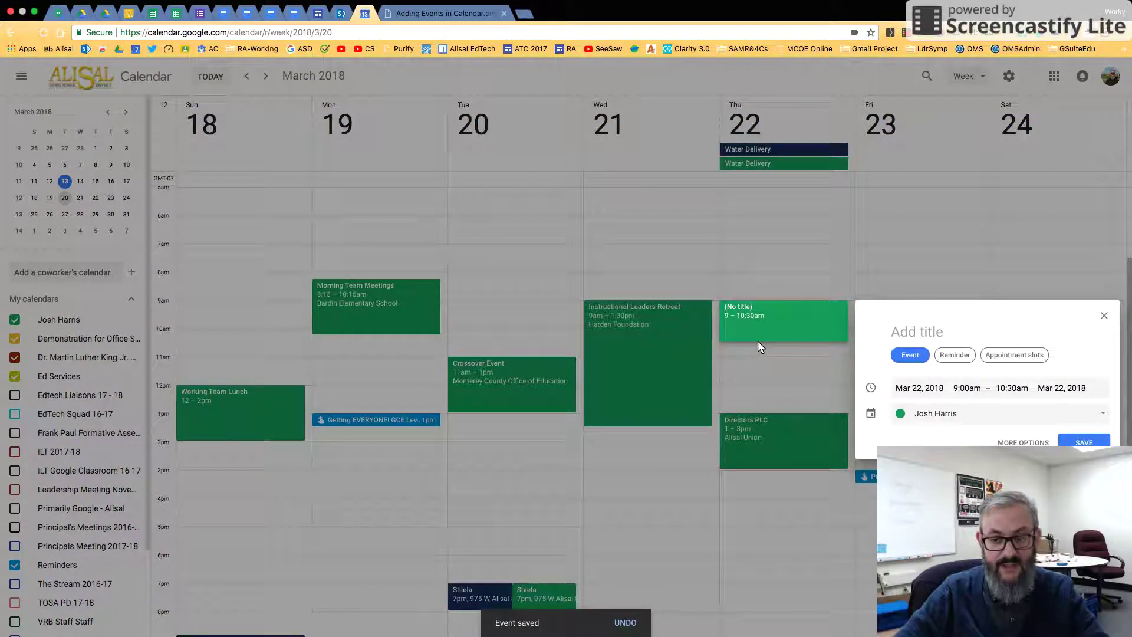
type("Team Mettin")
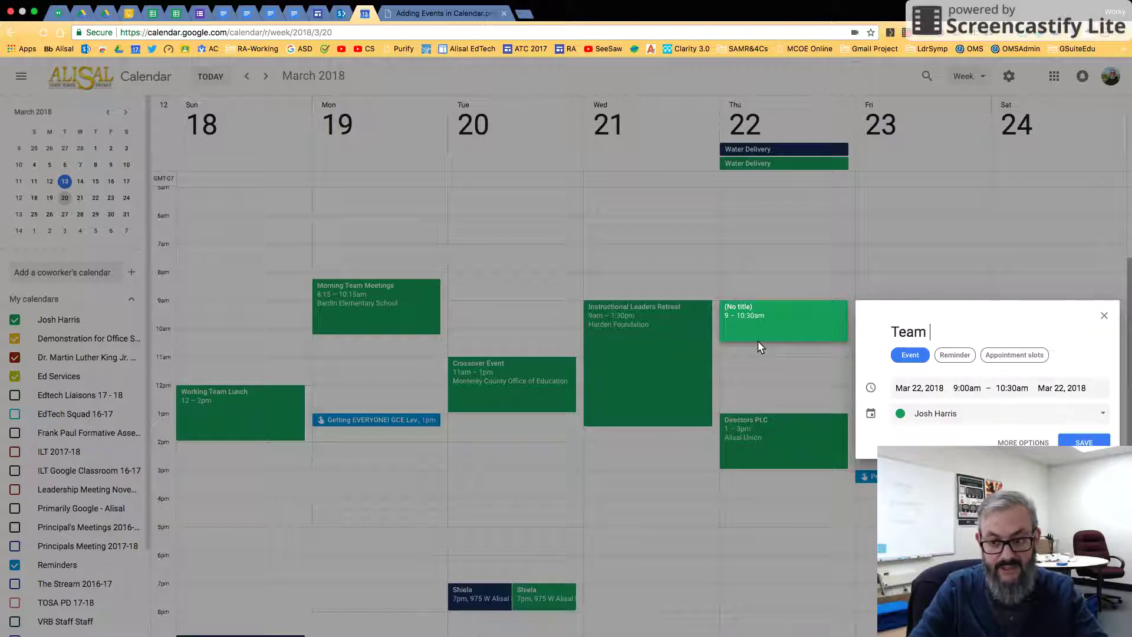
key("BackSpace")
key("BackSpace")
key("BackSpace")
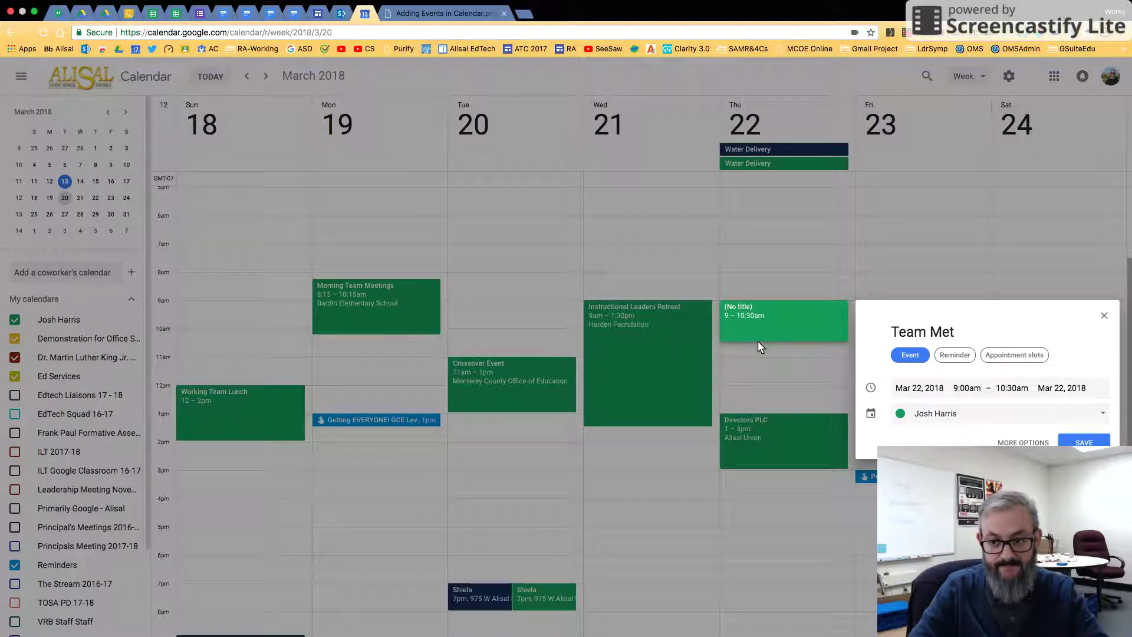
type("eting")
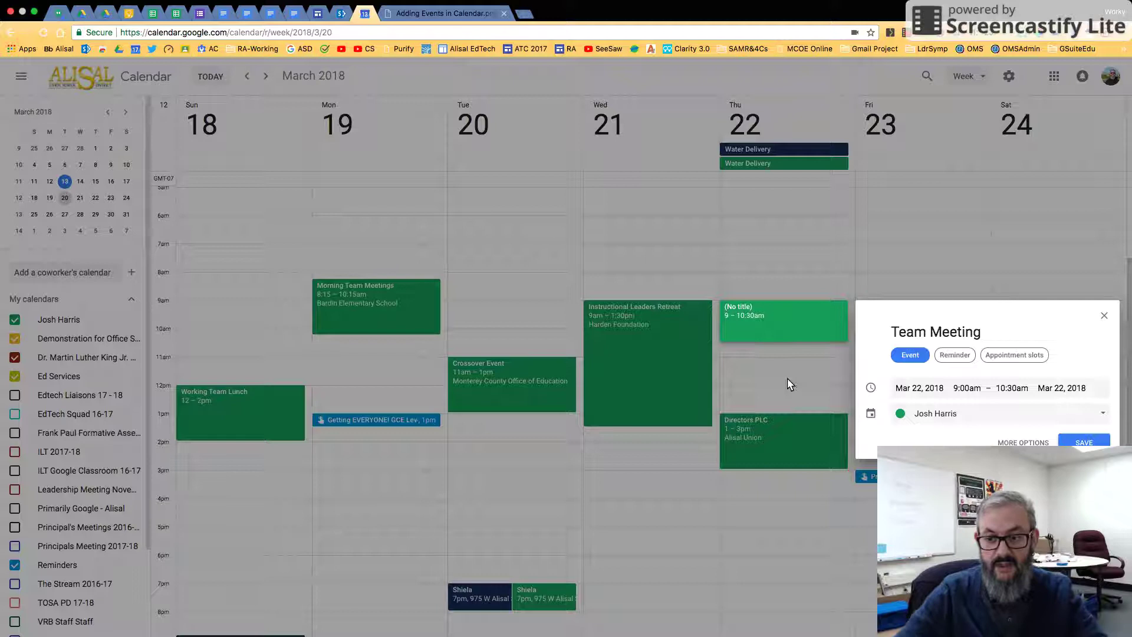
left_click(1020, 442)
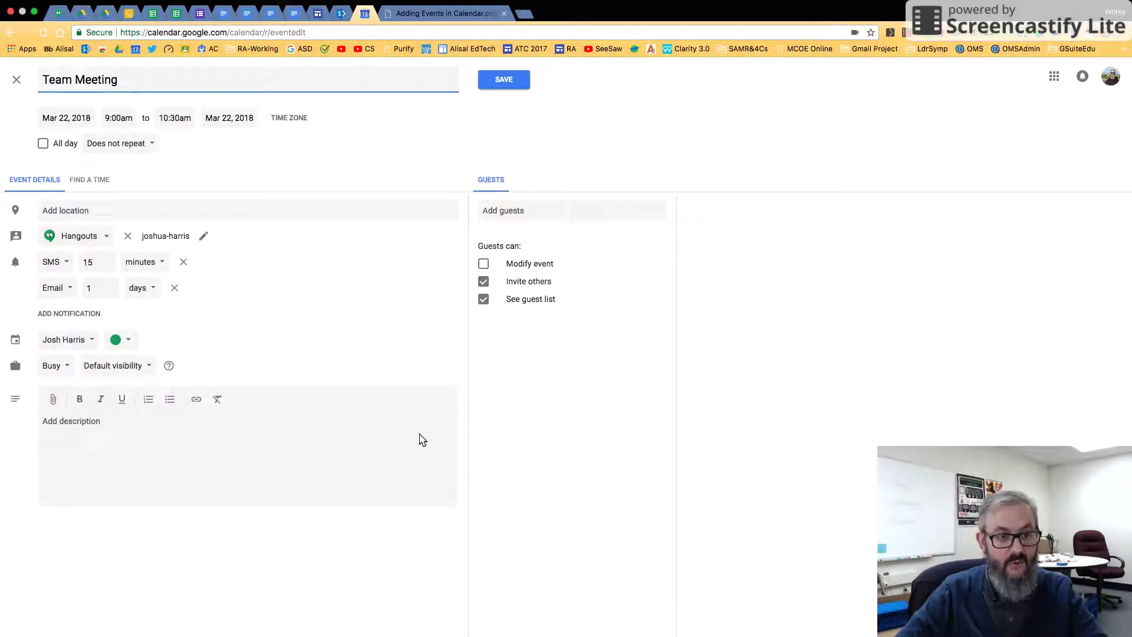
- Set the Team Meeting location to Bardin Elementary School
left_click(76, 210)
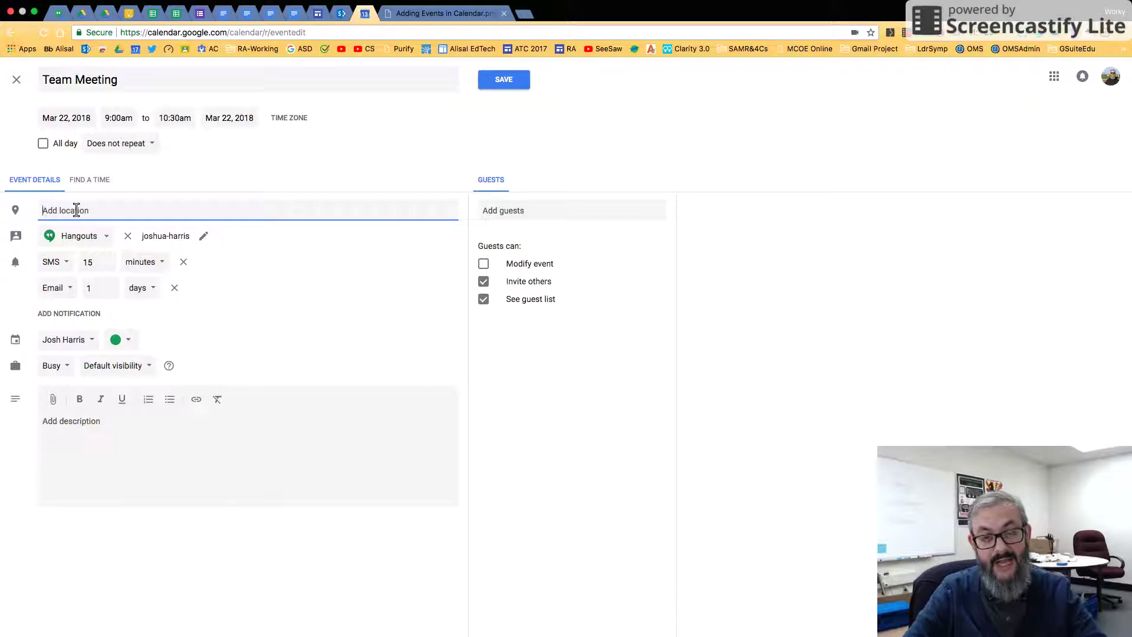
type("Barding")
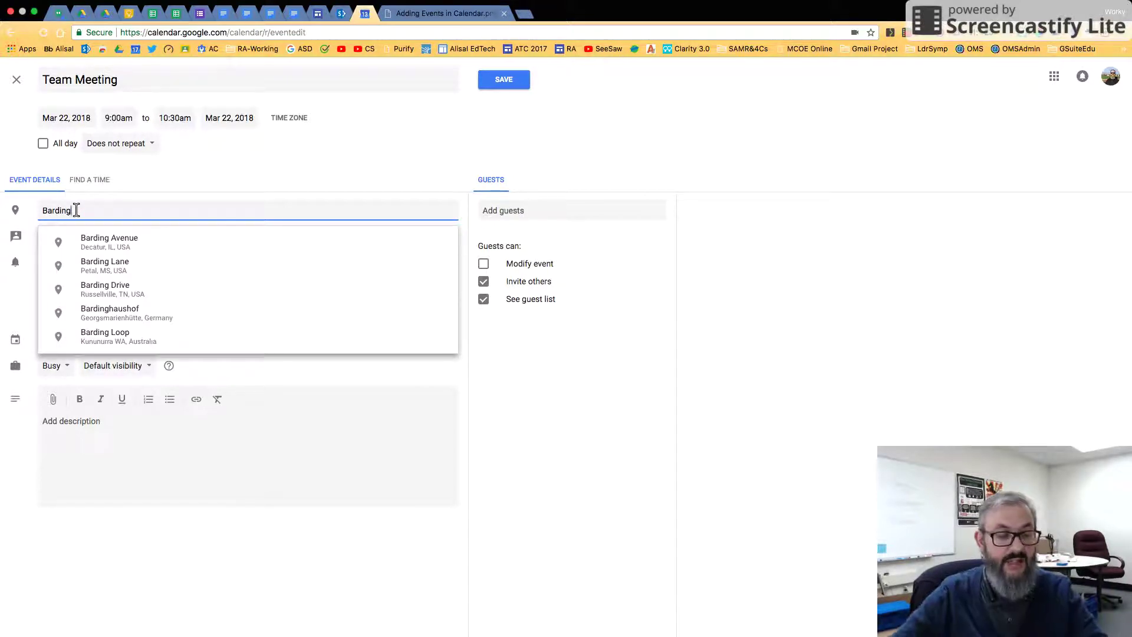
key("BackSpace")
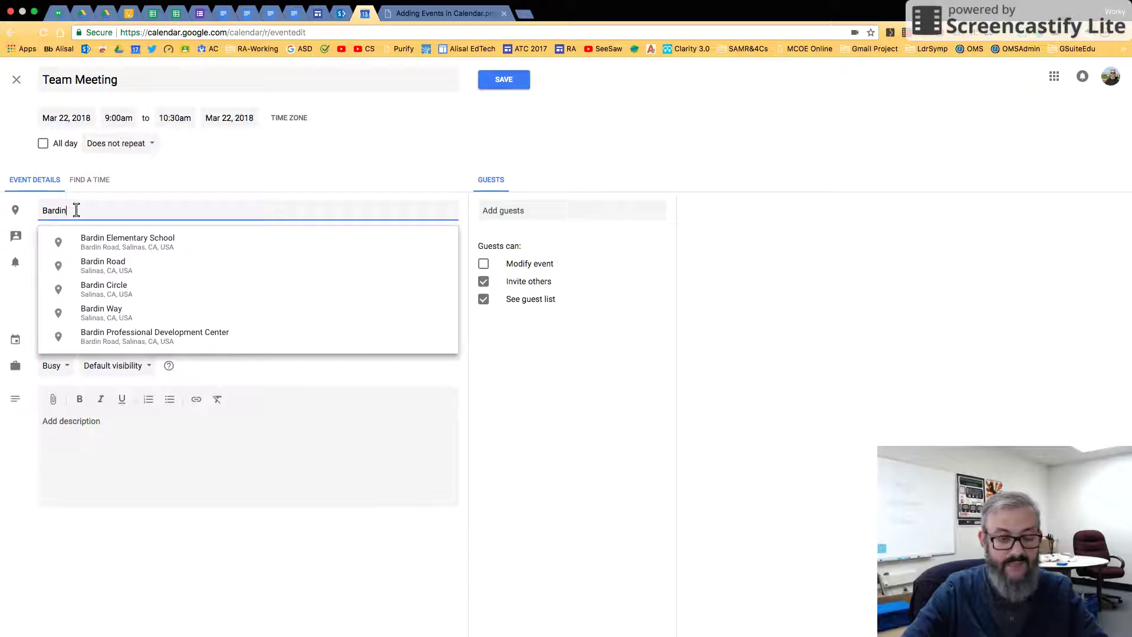
left_click(96, 244)
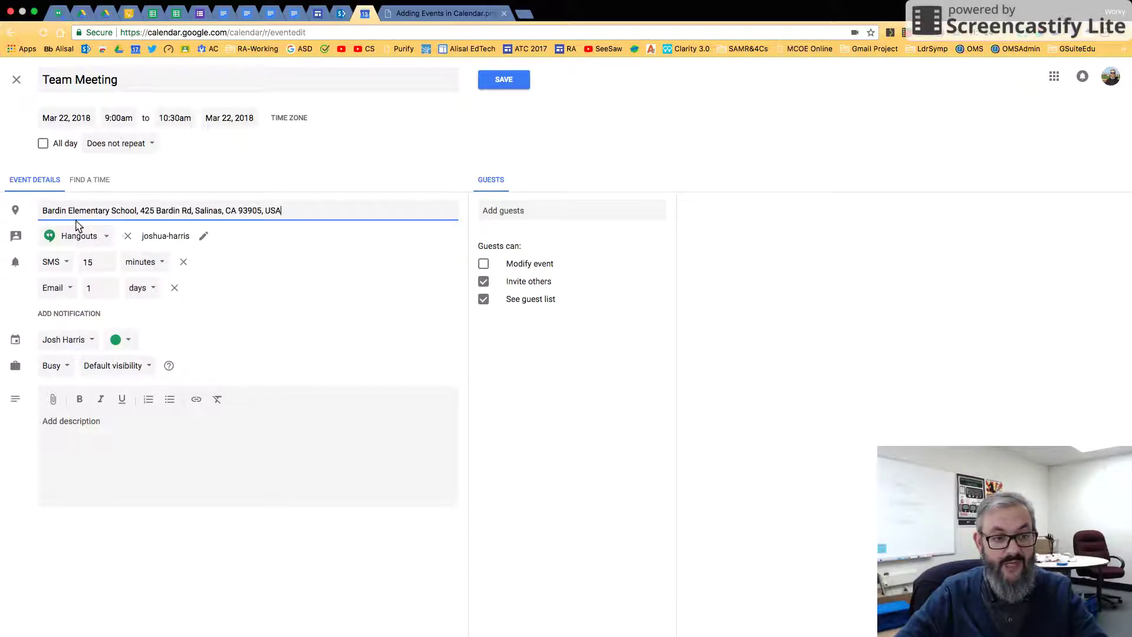
- Add the description 'Edtech Officer' / 'The Village Room 3' and keep the green colour
left_click(115, 441)
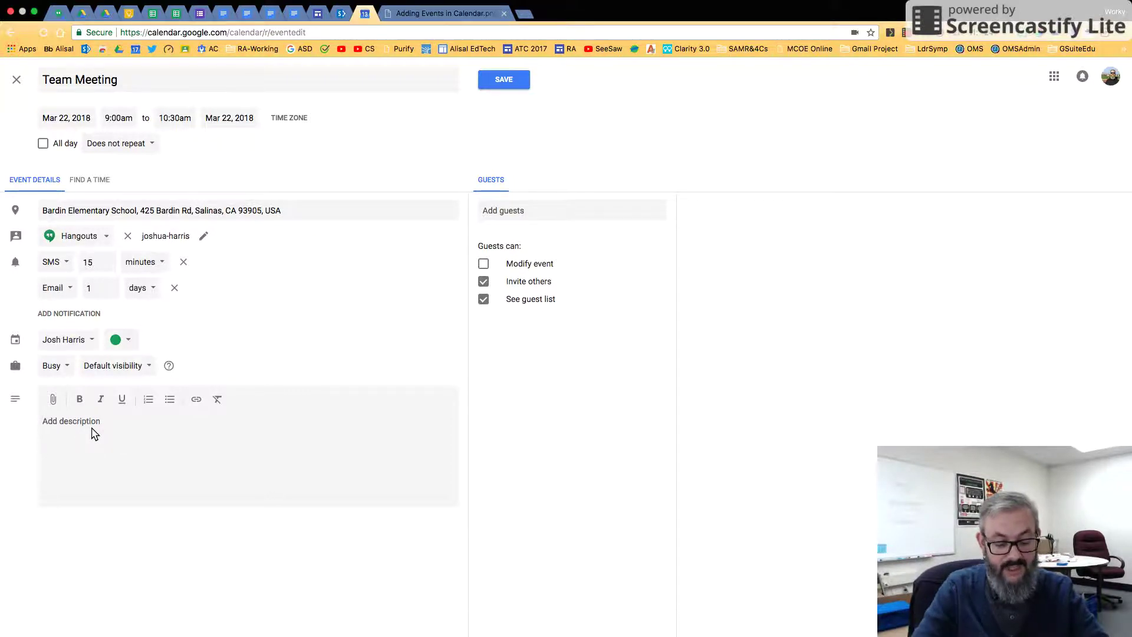
type("Edtech")
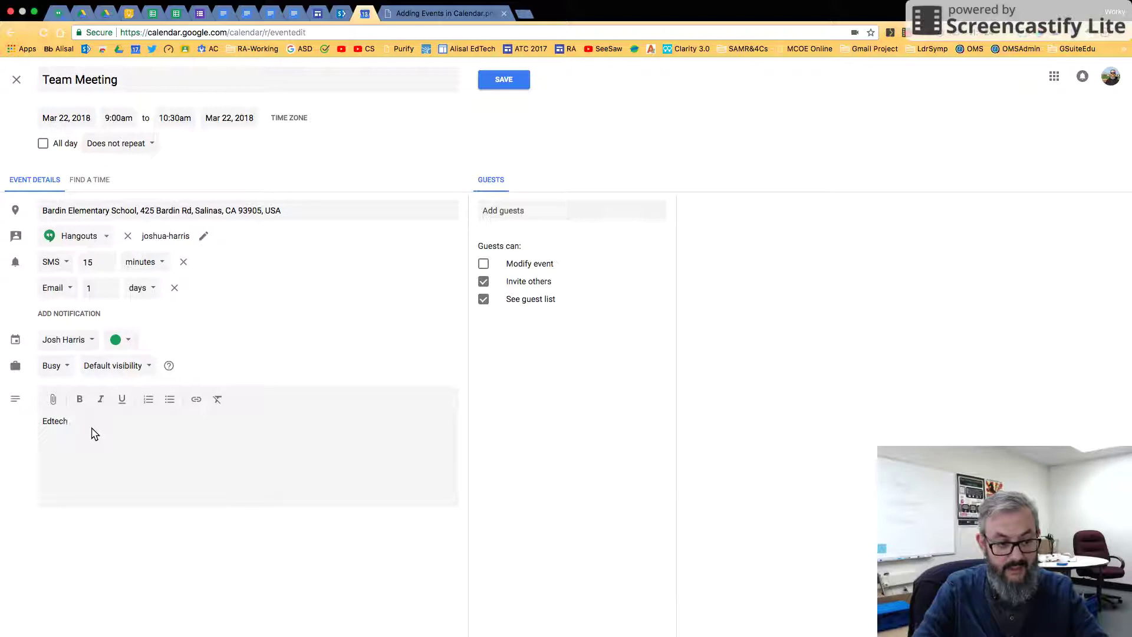
type(" Office")
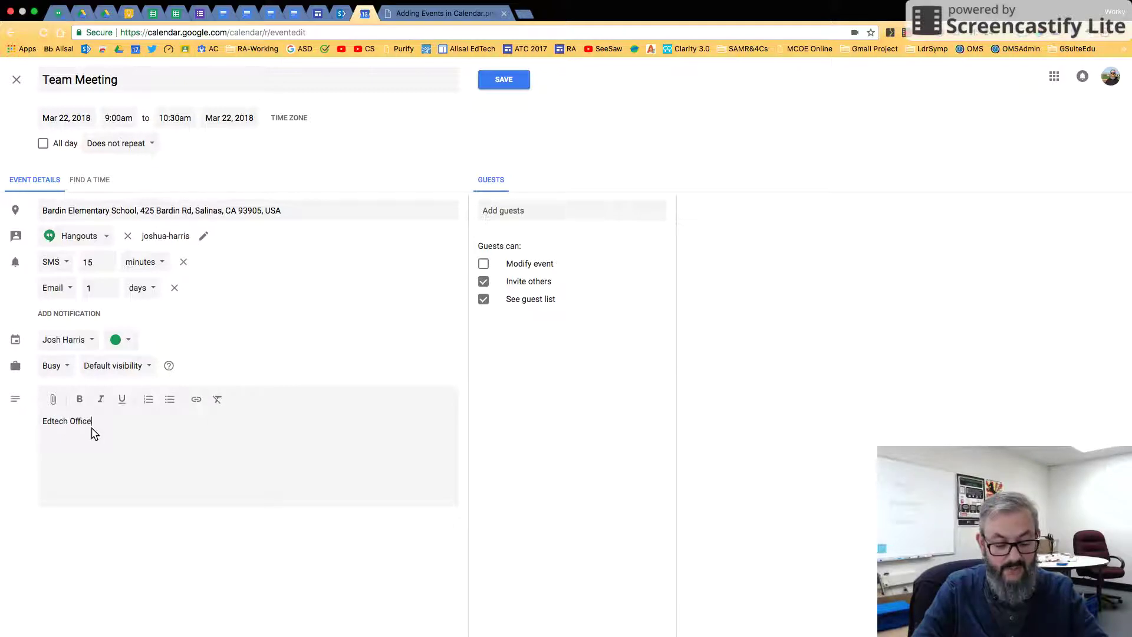
type("r")
key("Return")
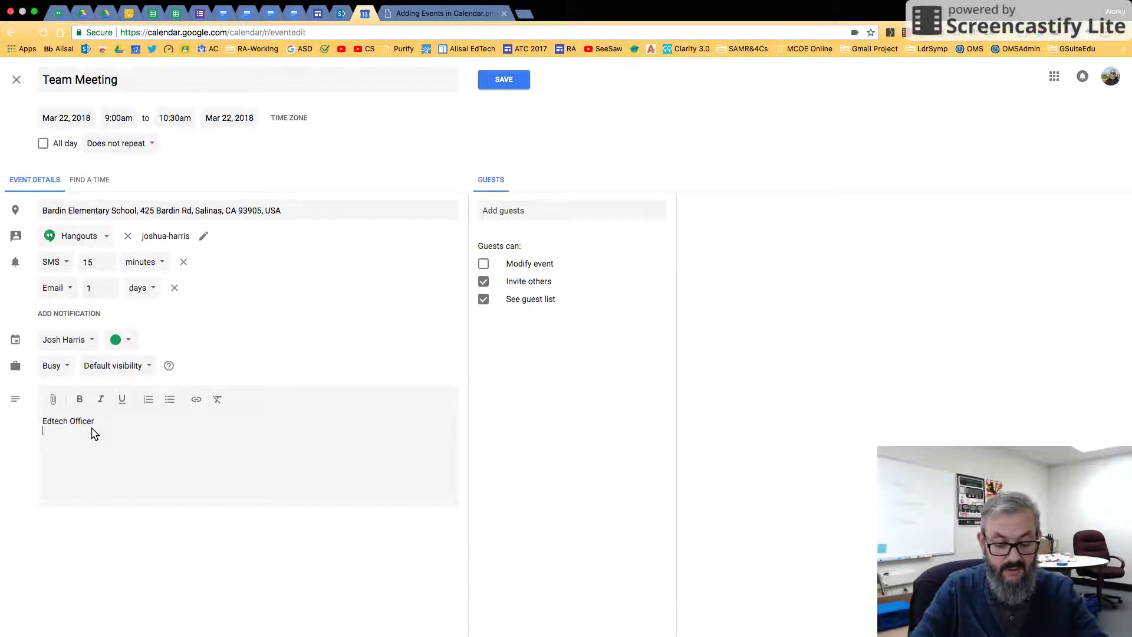
type("The village Room 3")
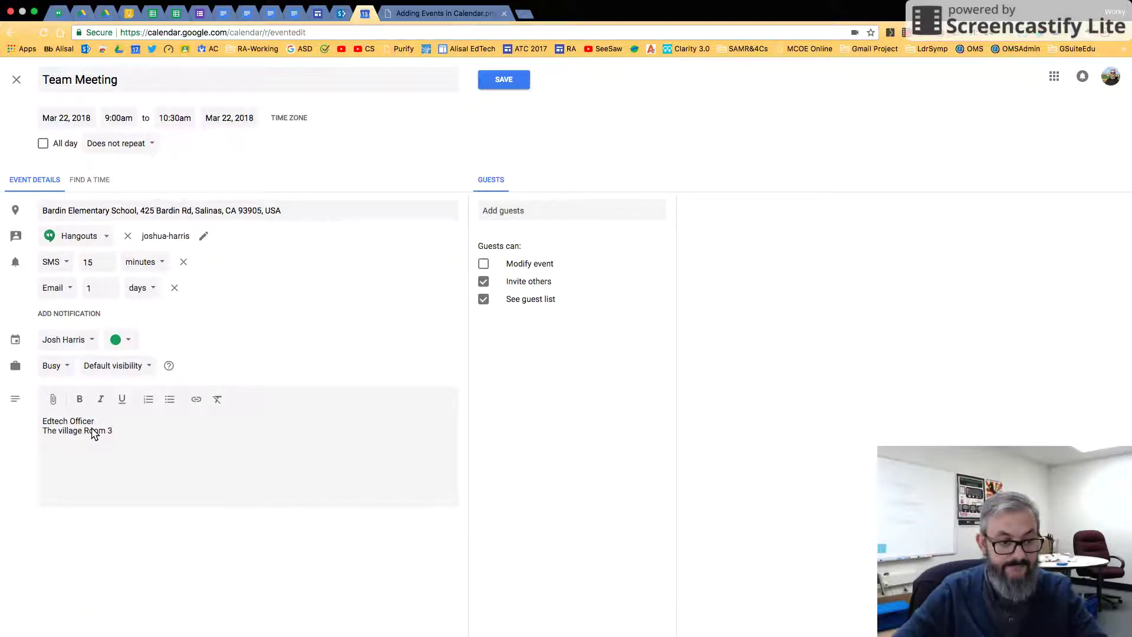
left_click(61, 431)
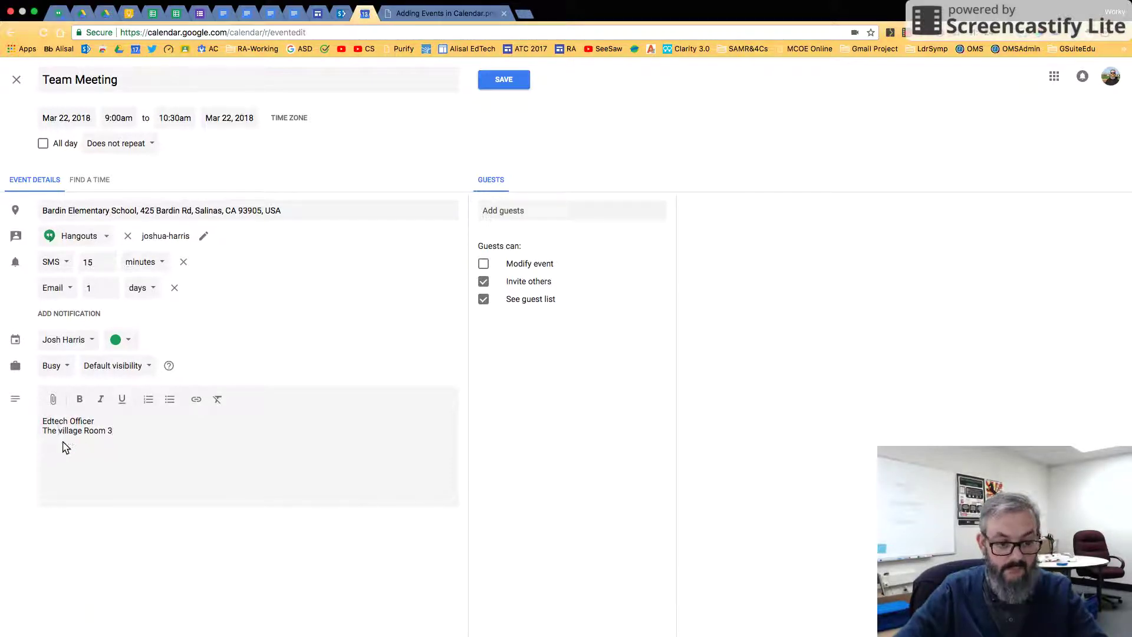
key("BackSpace")
type("V")
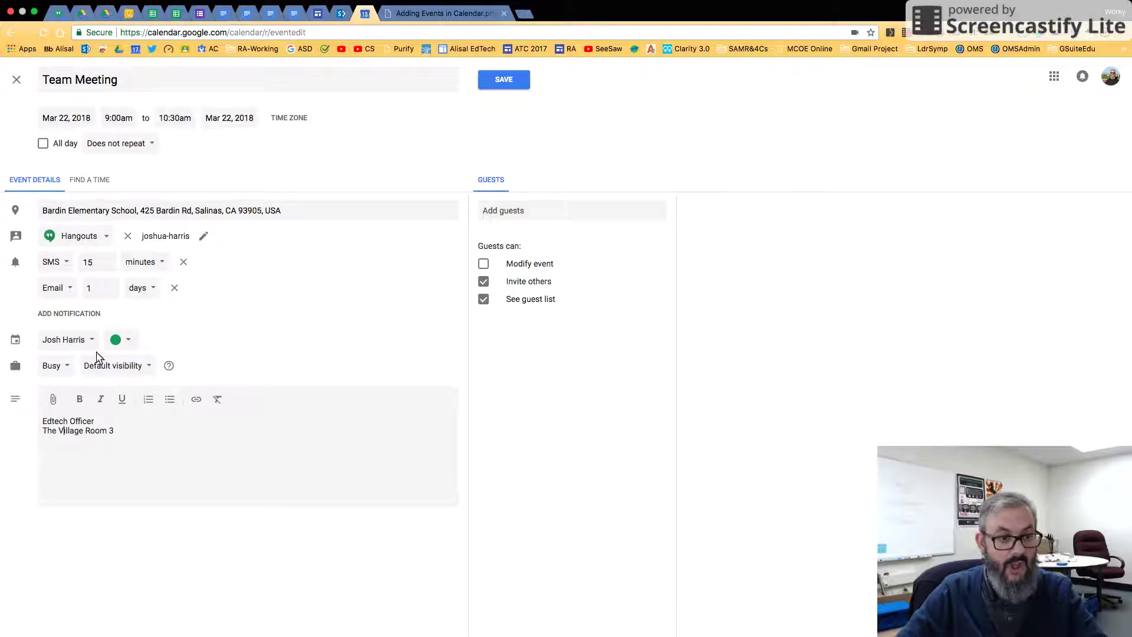
left_click(129, 342)
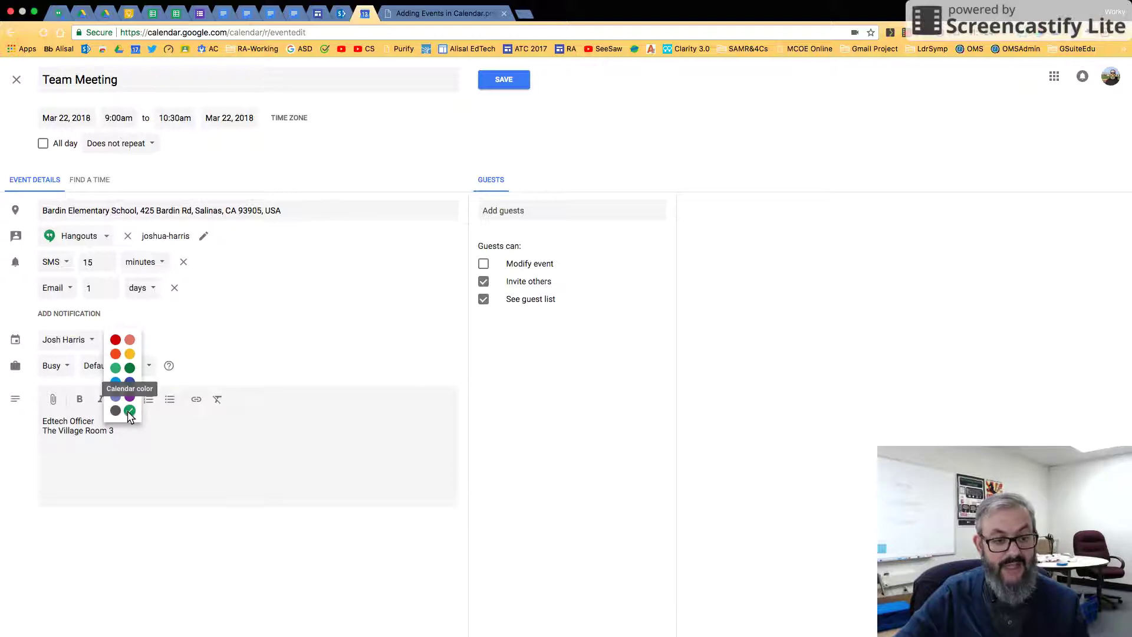
left_click(200, 349)
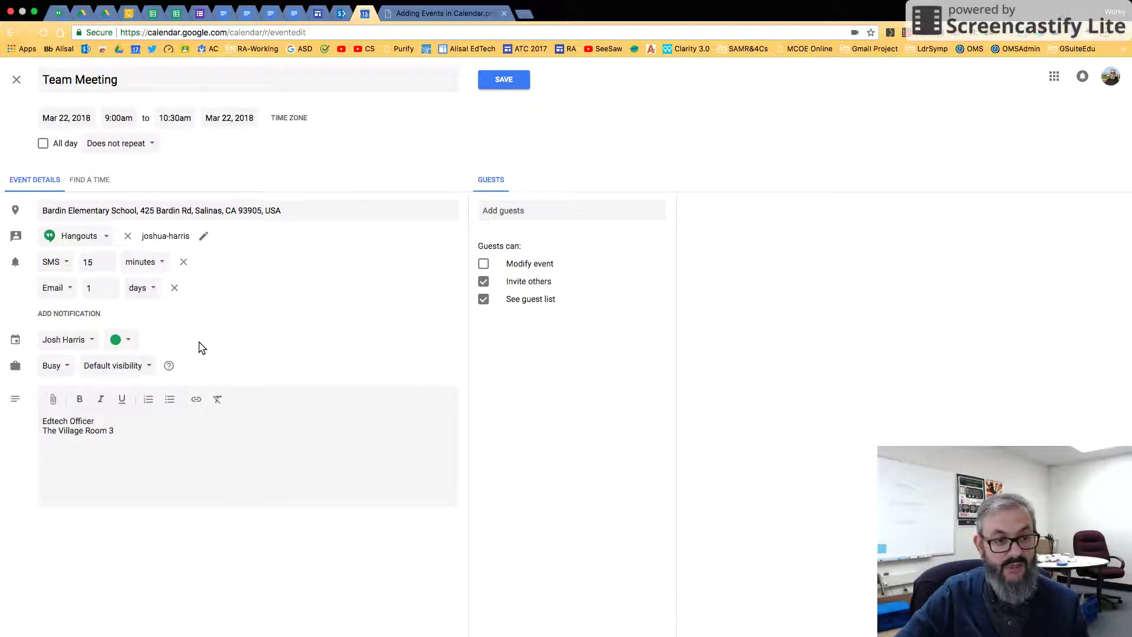
- Search the guest field and add two suggested colleagues to the Team Meeting's guest list
left_click(512, 207)
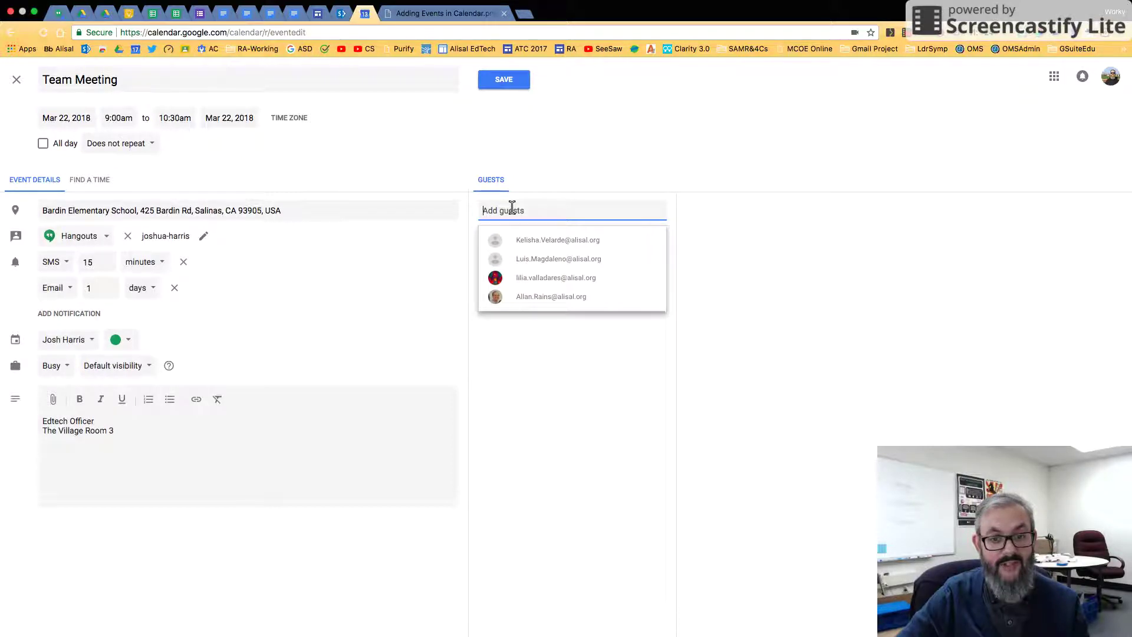
type("ben")
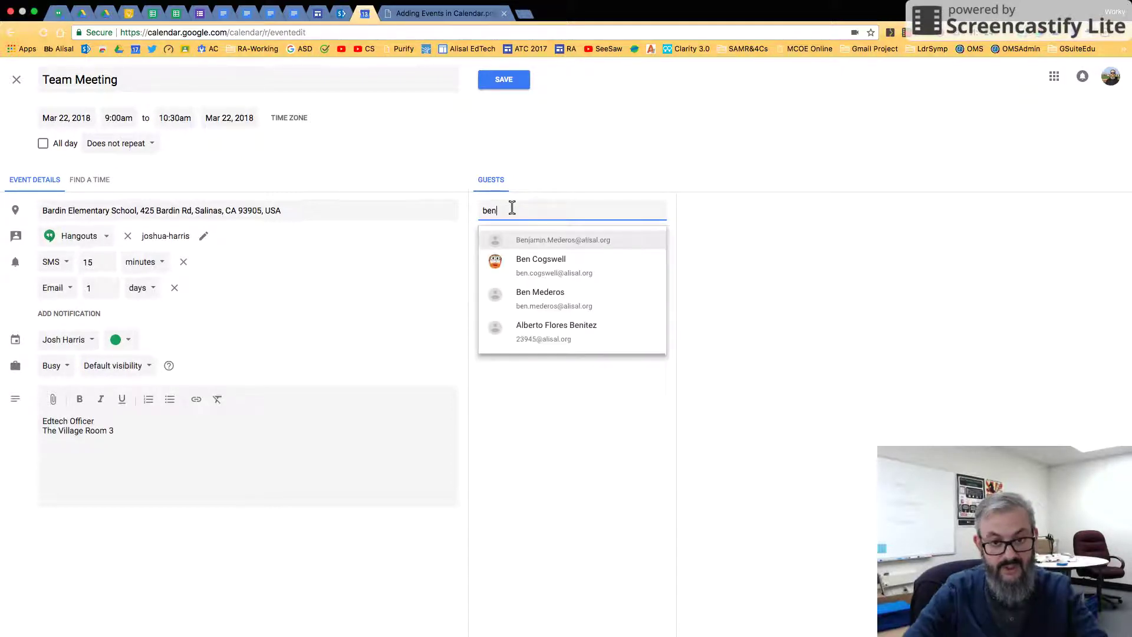
left_click(562, 269)
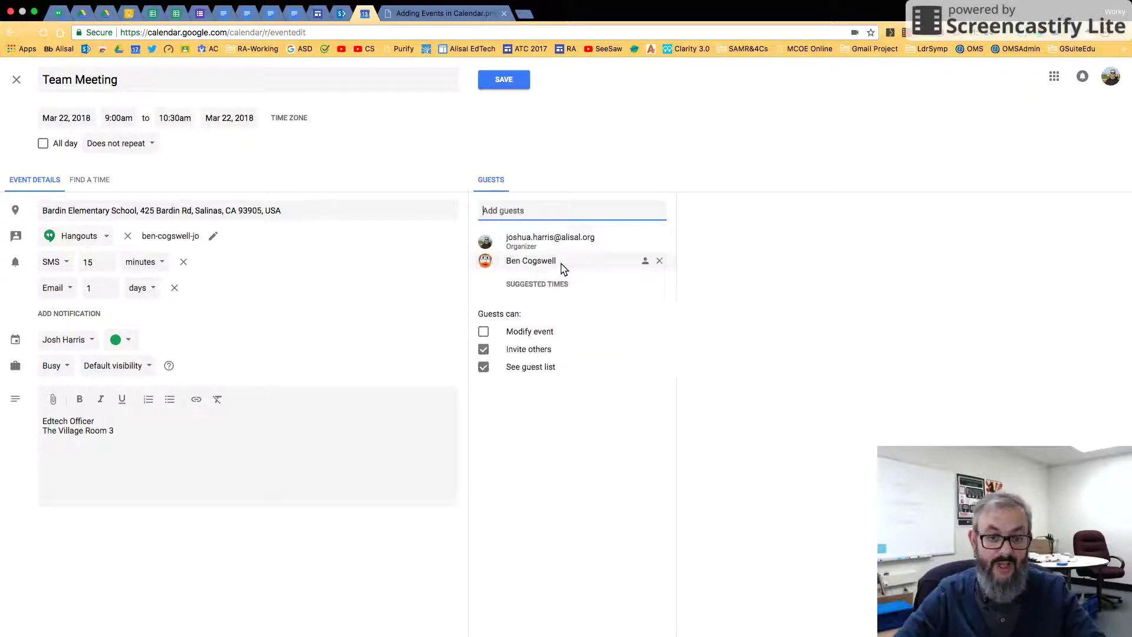
type("Ge")
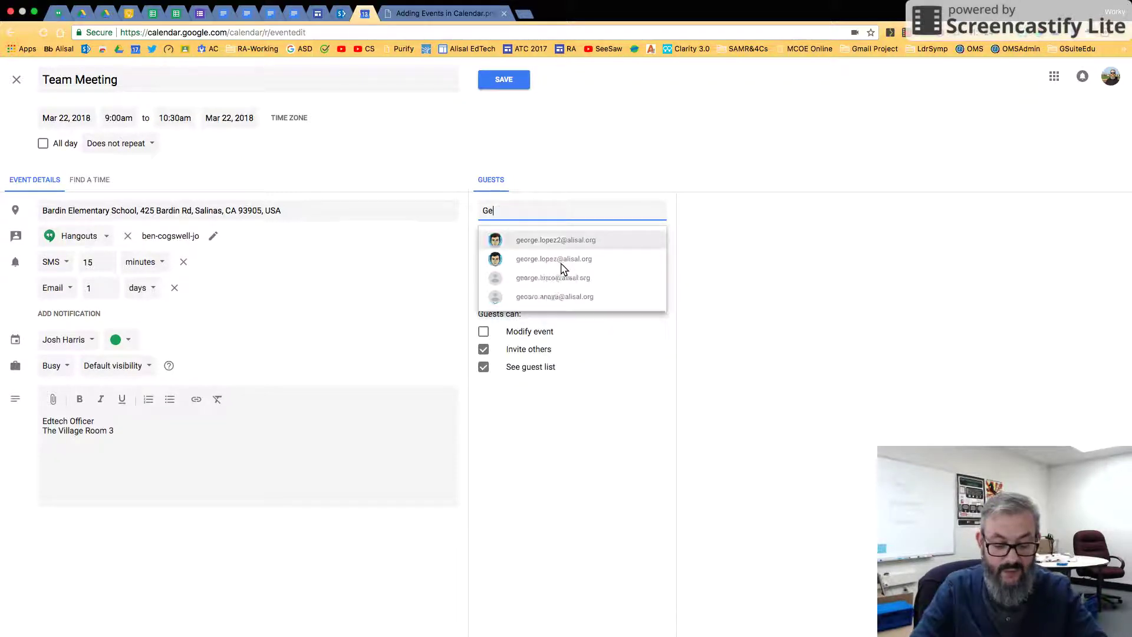
type("orge")
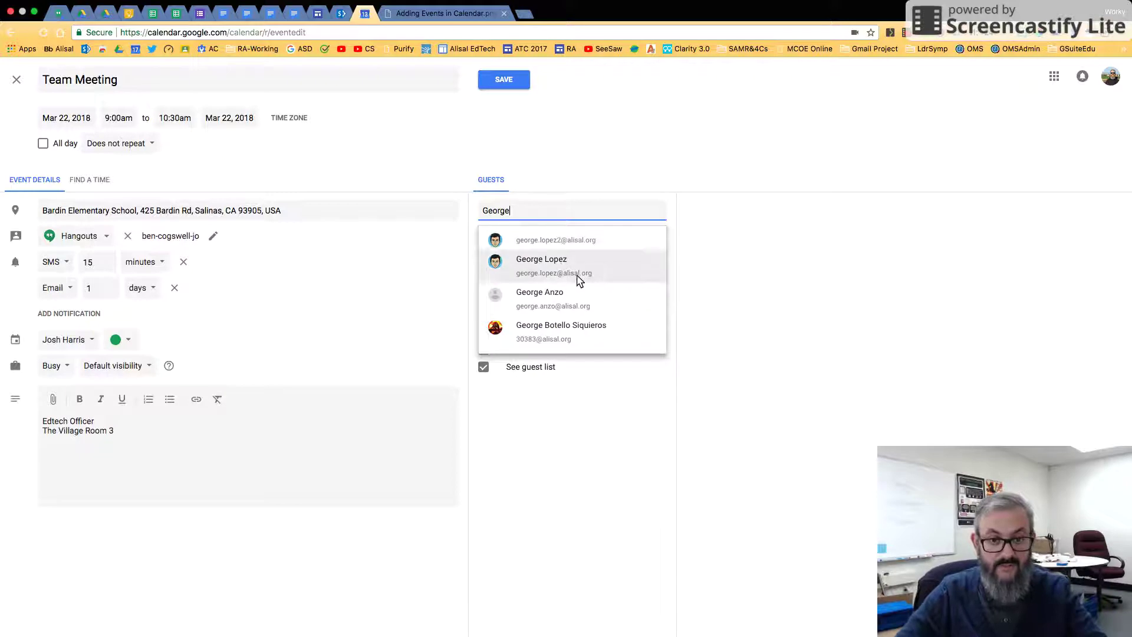
left_click(577, 275)
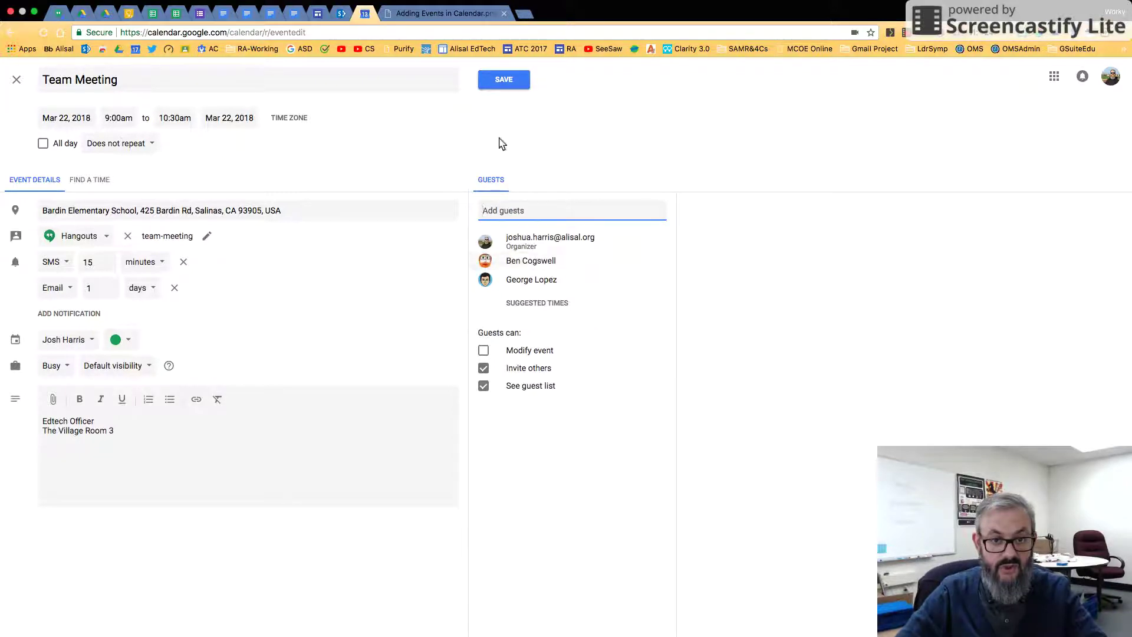
- Save the Team Meeting, send the guest invitations, and open Friday's Working Lunch details
left_click(497, 75)
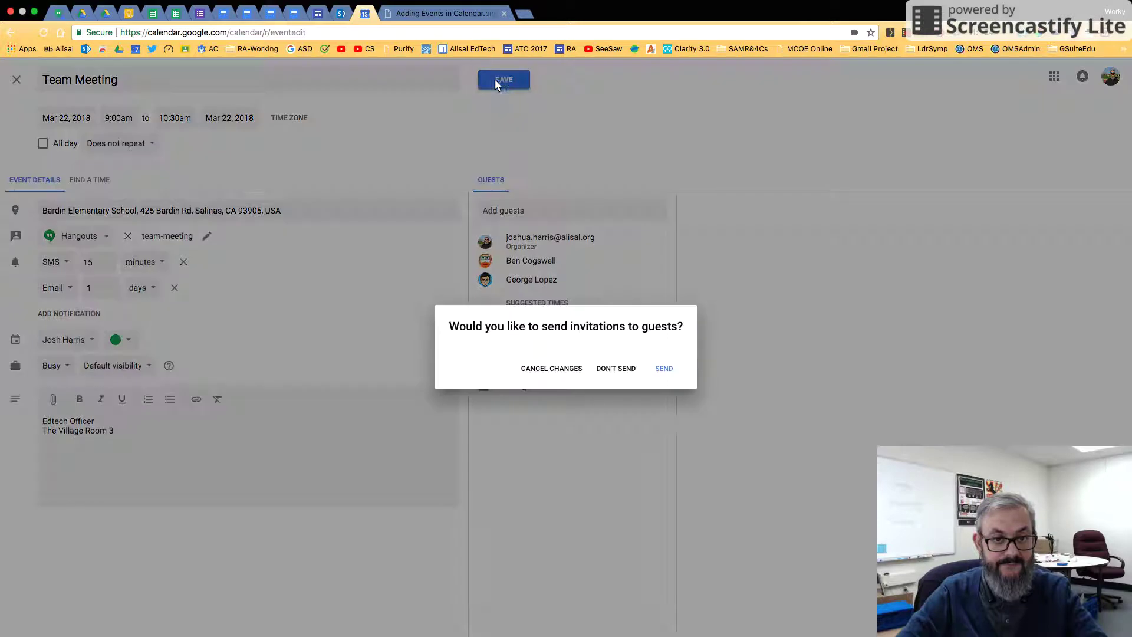
left_click(661, 368)
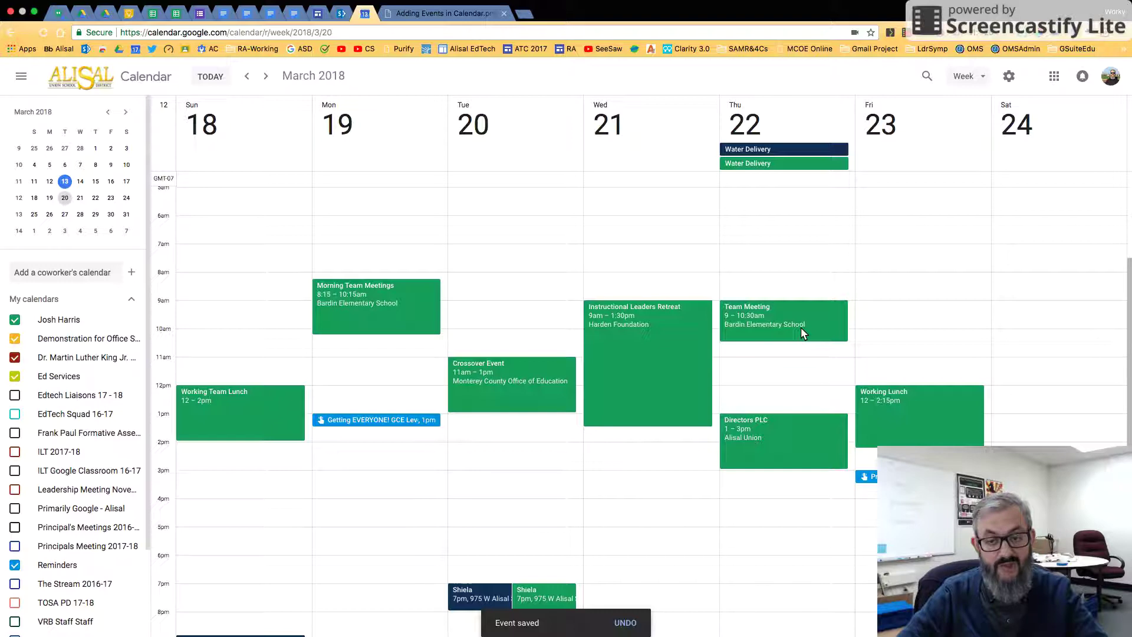
left_click(908, 425)
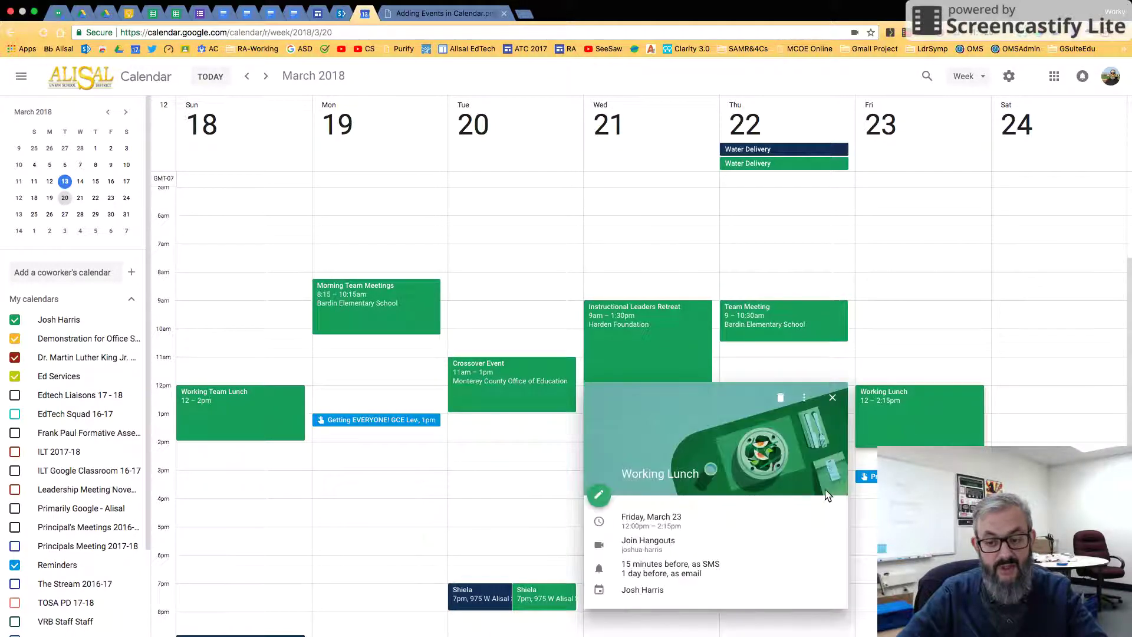
- Edit Friday's Working Lunch to use Gino's, 1410 S Main St, Salinas as its location and save
left_click(599, 498)
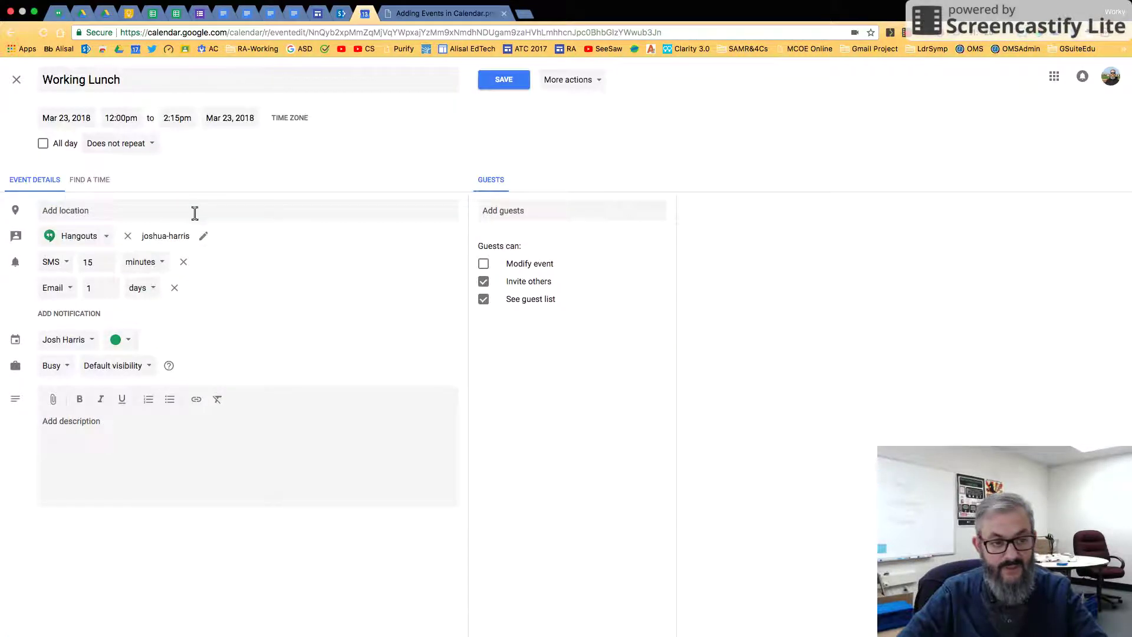
left_click(193, 210)
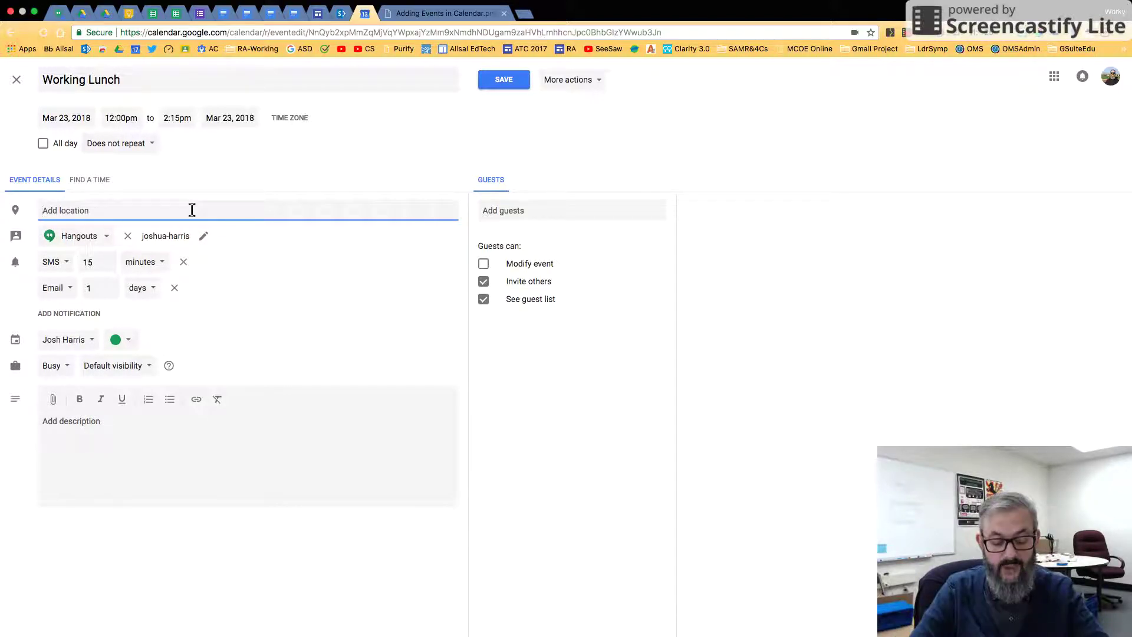
type("Gino")
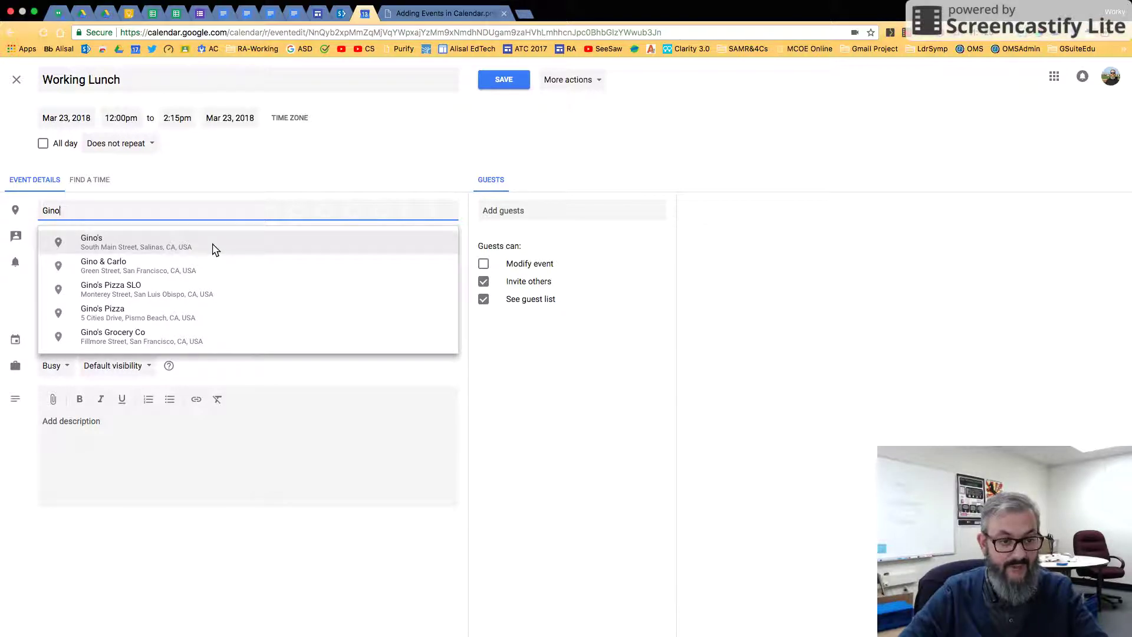
left_click(171, 249)
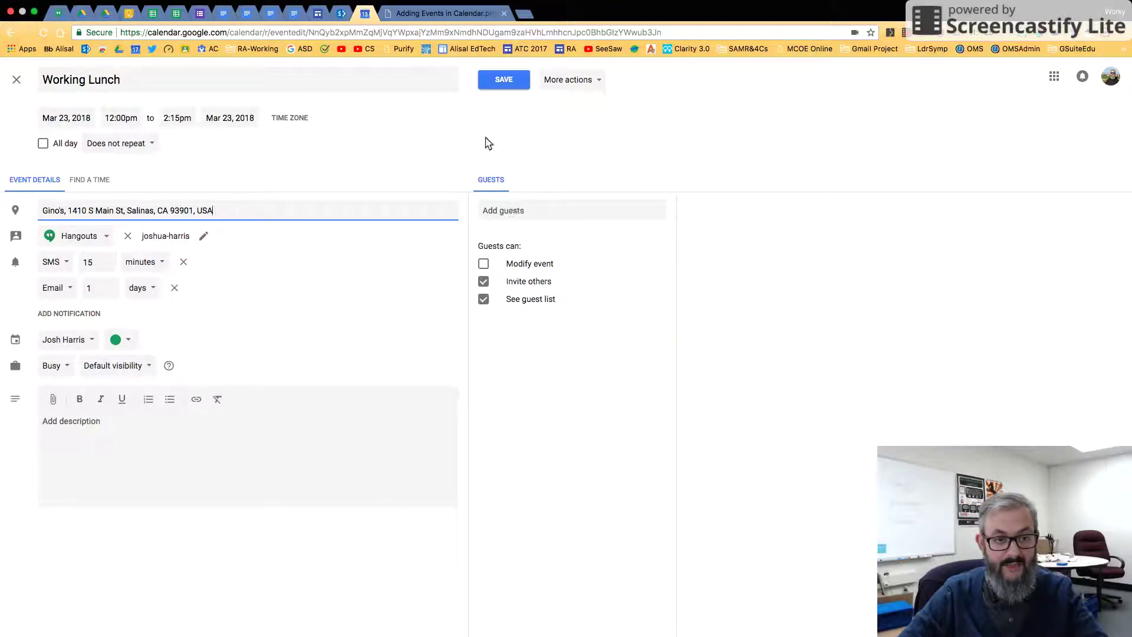
left_click(504, 83)
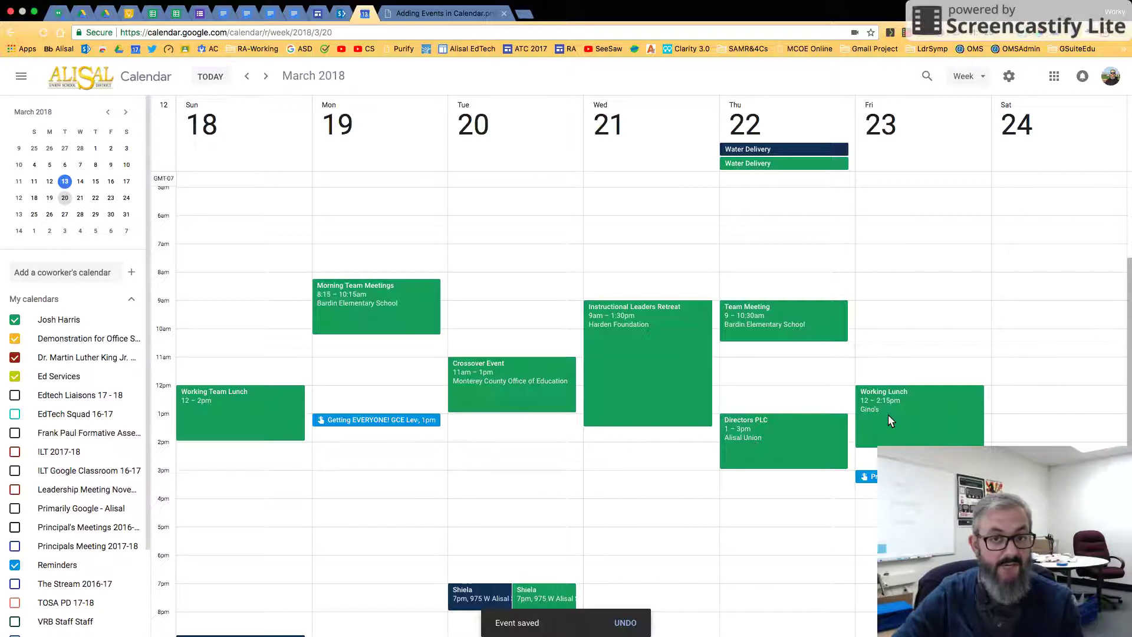
- Switch to month view and start a new event draft on Wednesday, March 21
left_click(970, 82)
left_click(967, 148)
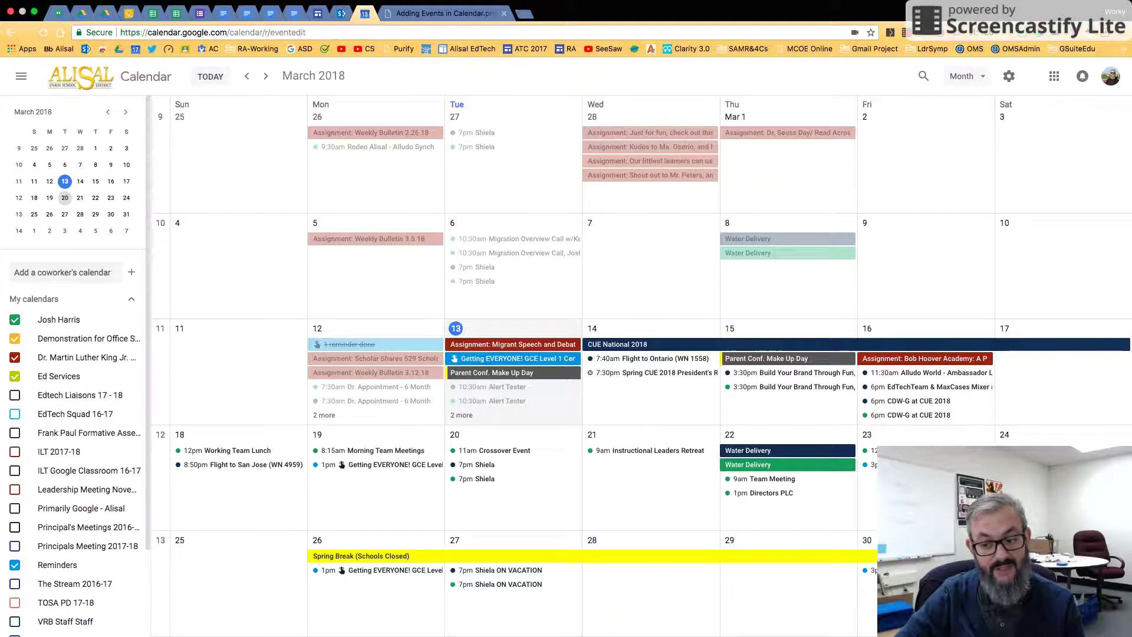
key("c")
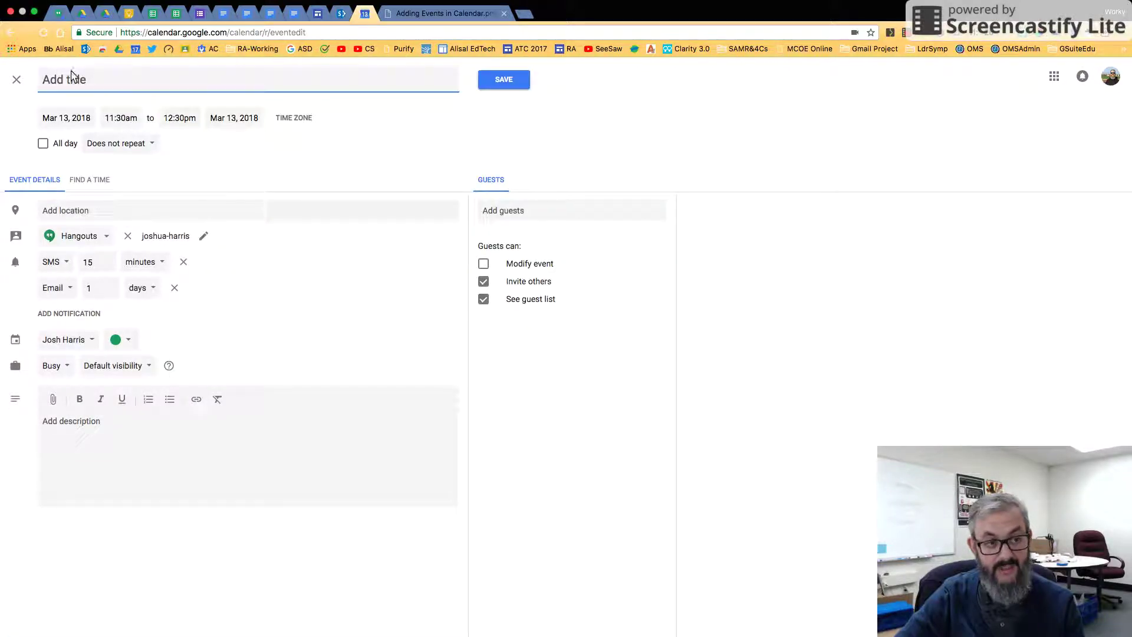
left_click(16, 79)
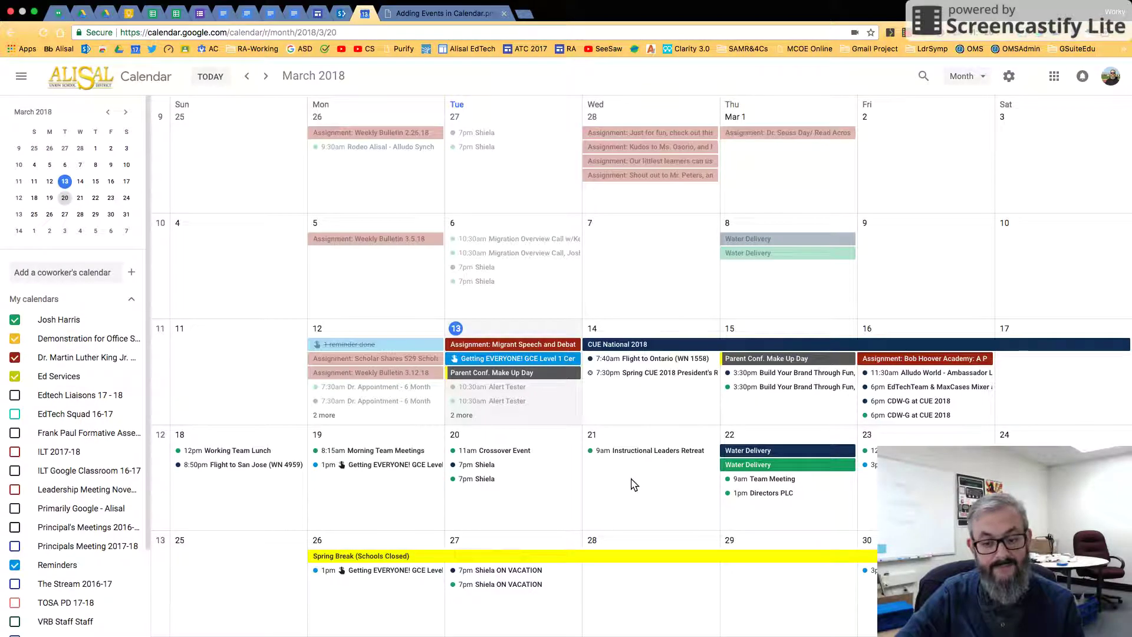
left_click(633, 484)
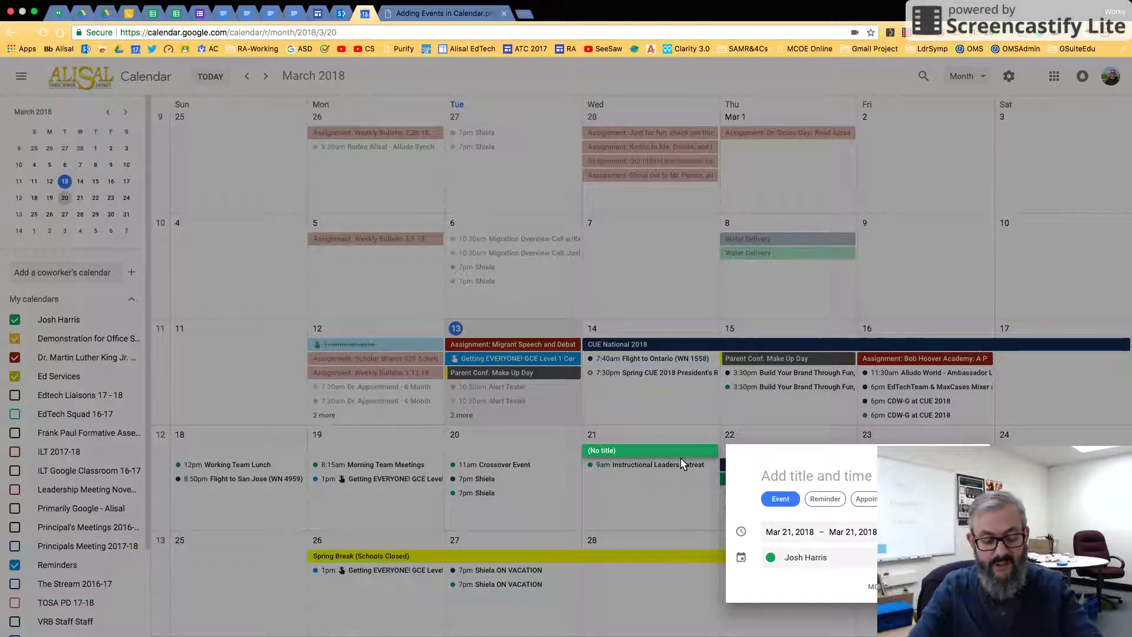
- Title the event 'All Day Event???', set it to 1:30–3:30pm, and save it
type("All")
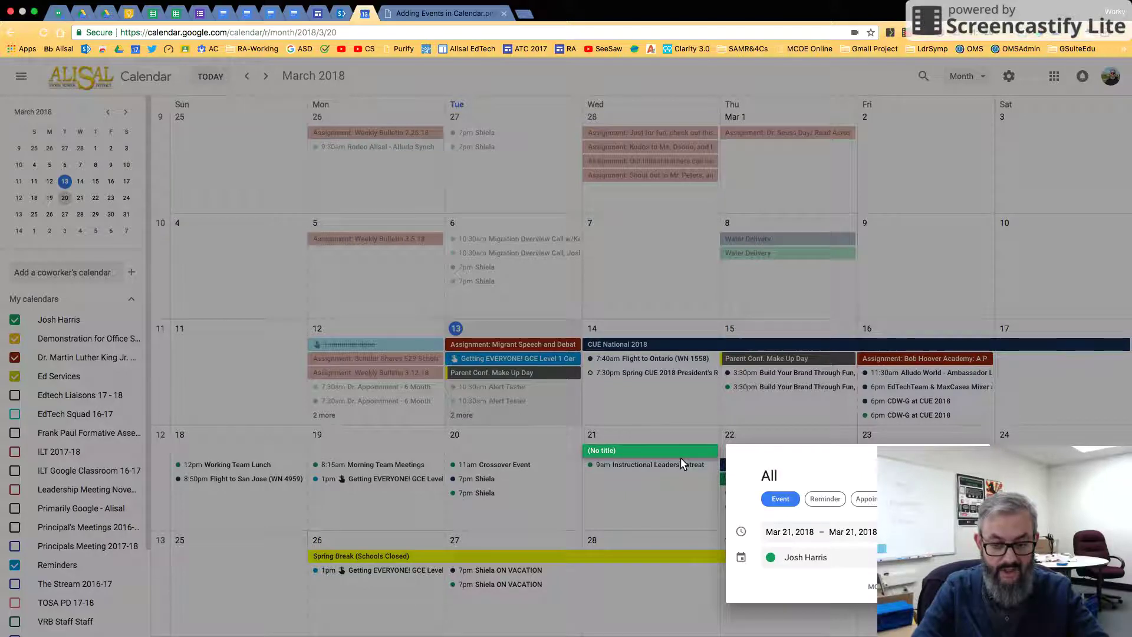
type(" Day ")
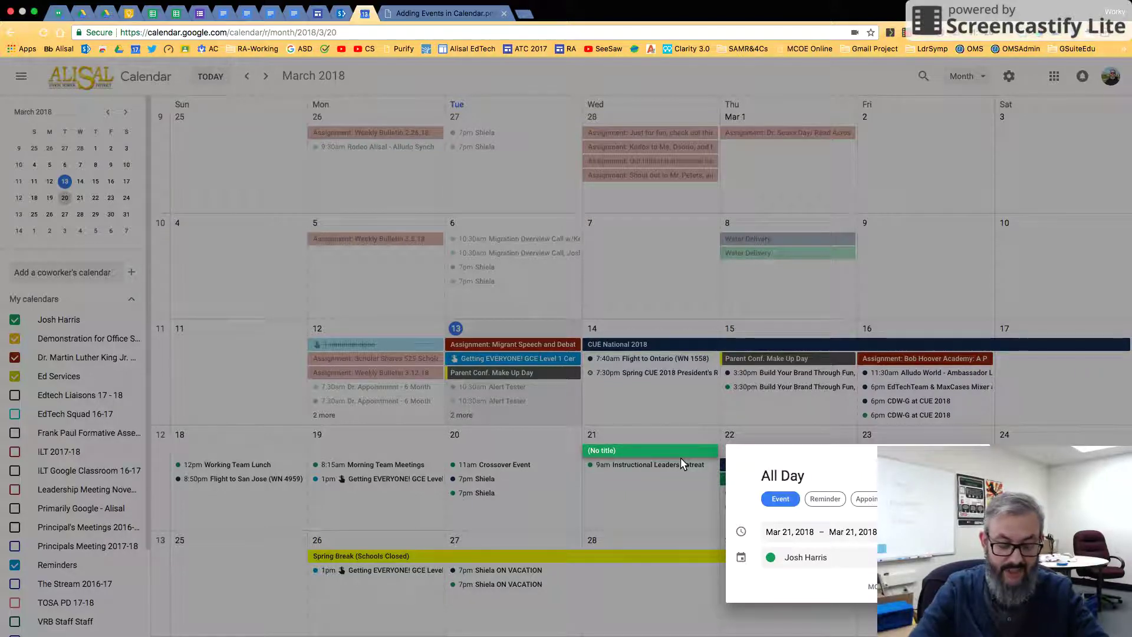
type("Event")
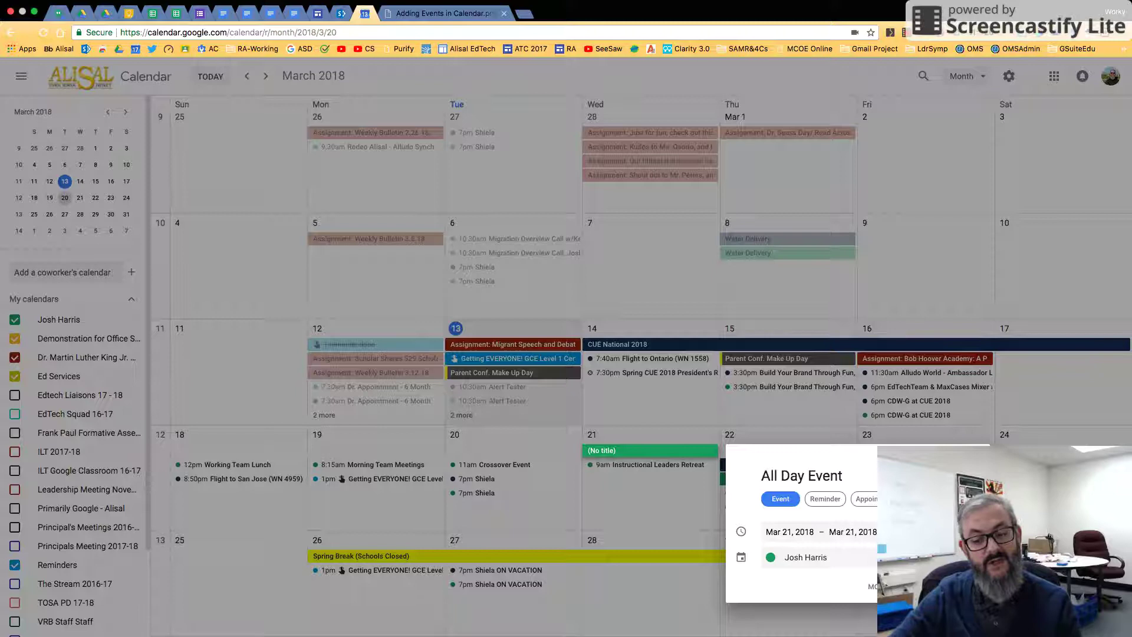
type("???")
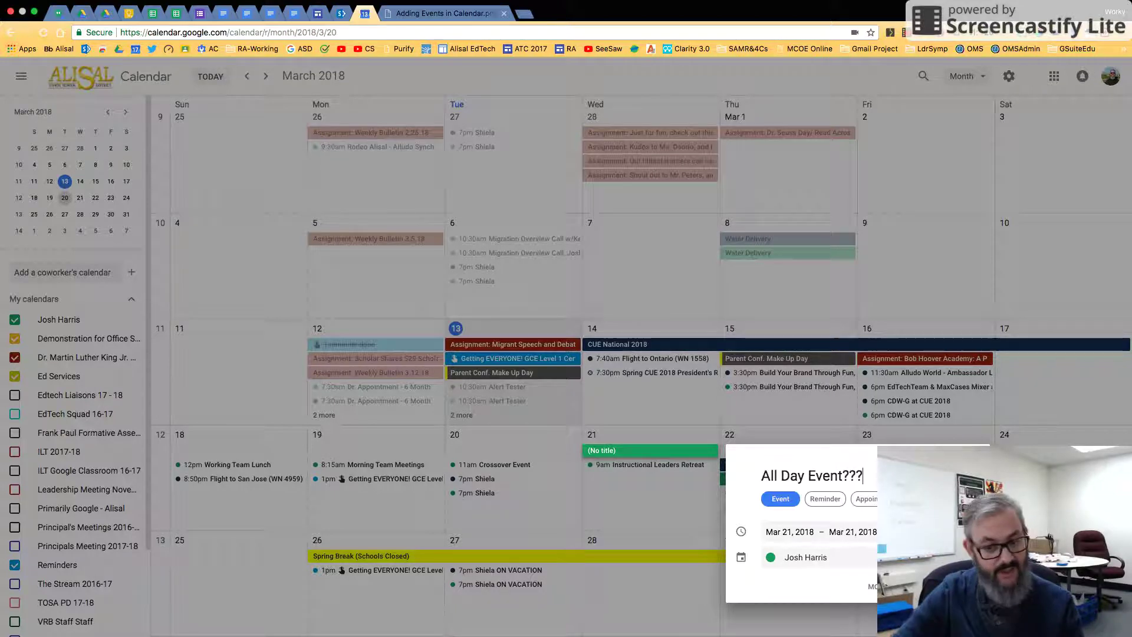
left_click(840, 532)
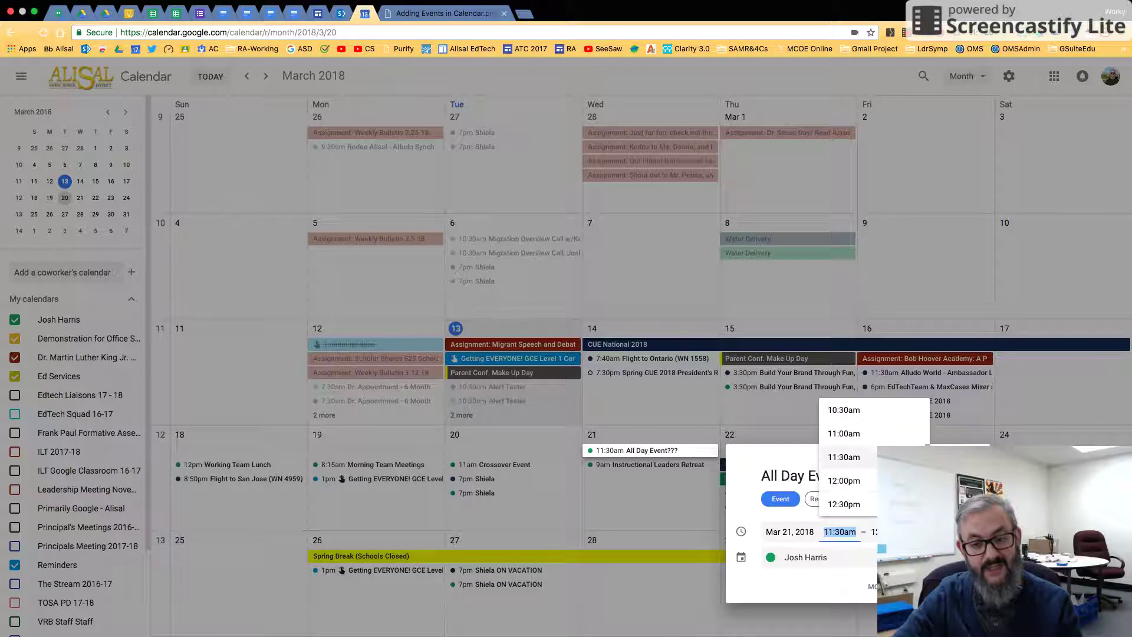
scroll(845, 472, "down", 1)
scroll(844, 475, "down", 2)
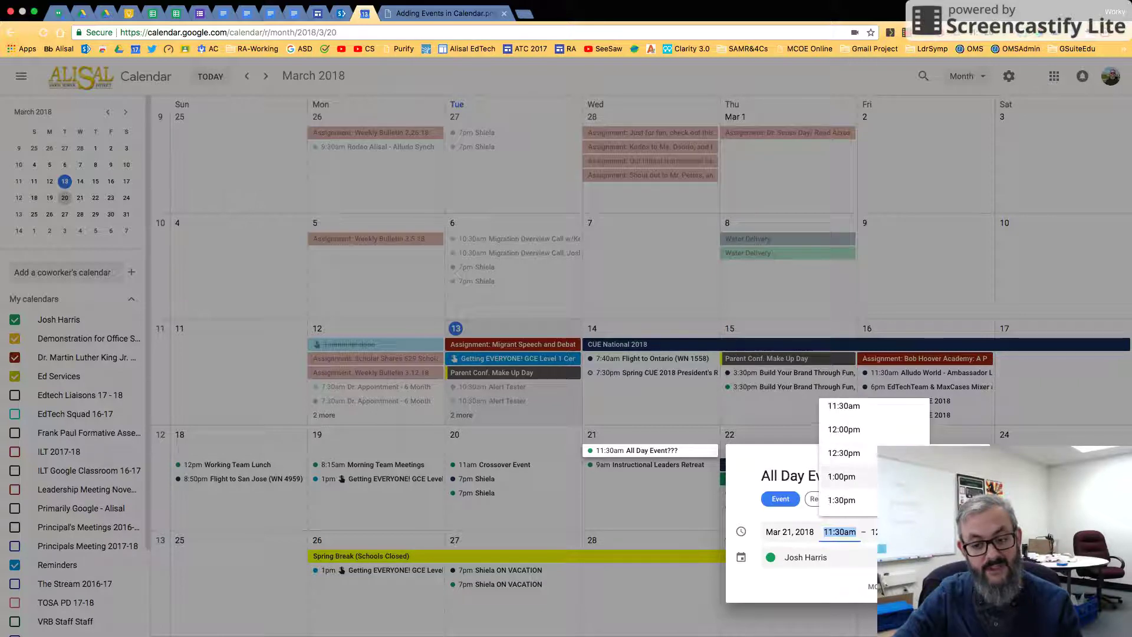
left_click(871, 503)
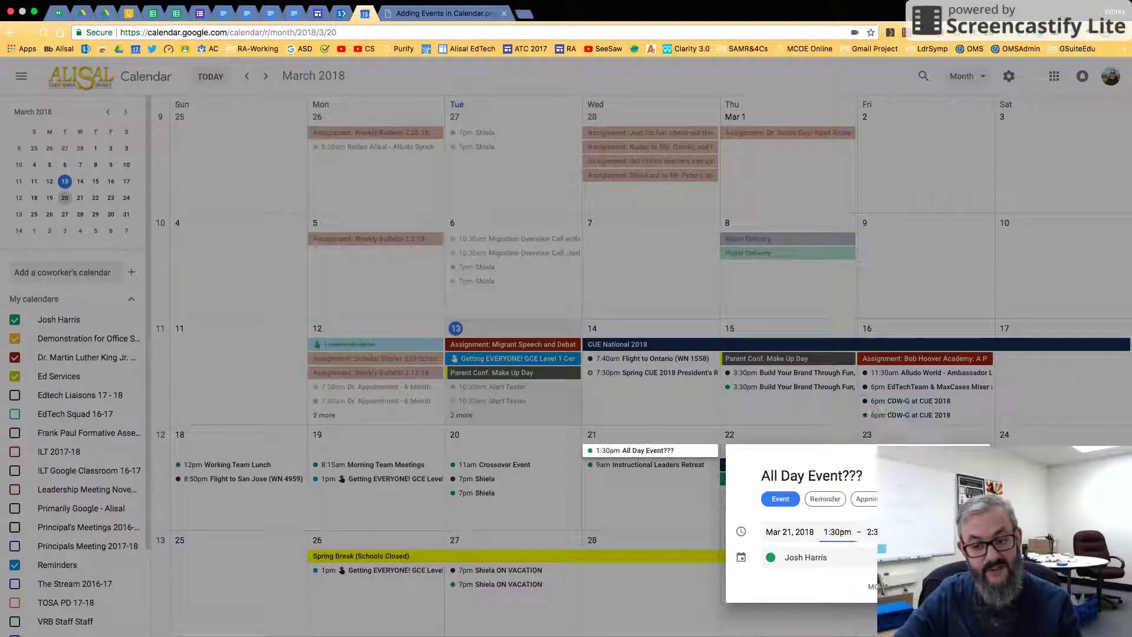
left_click(871, 532)
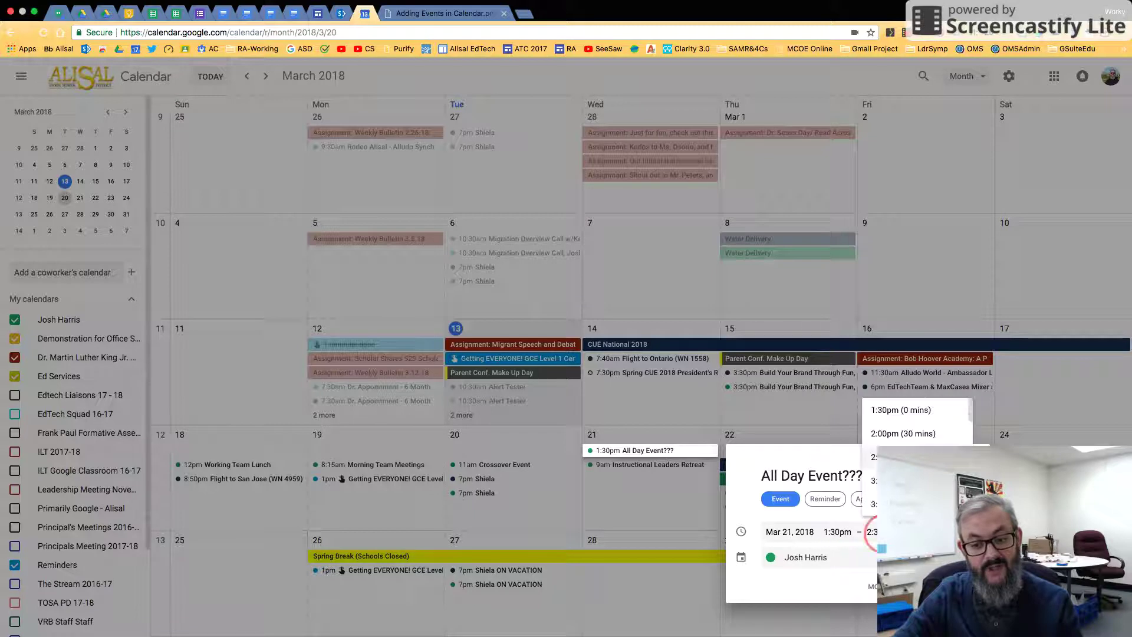
left_click(885, 504)
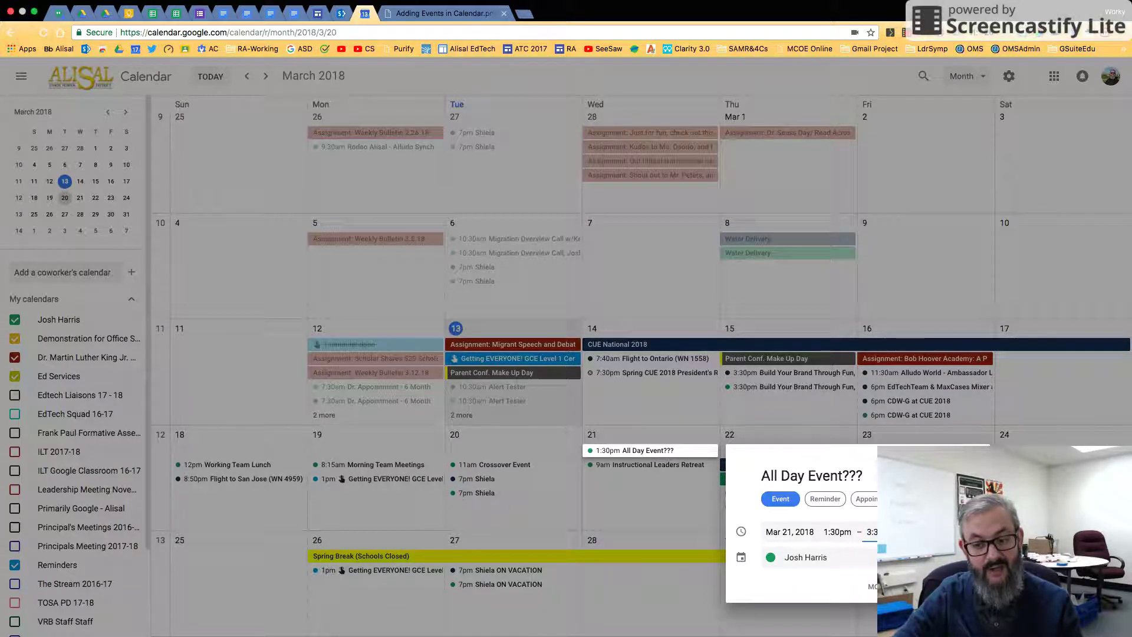
key("Return")
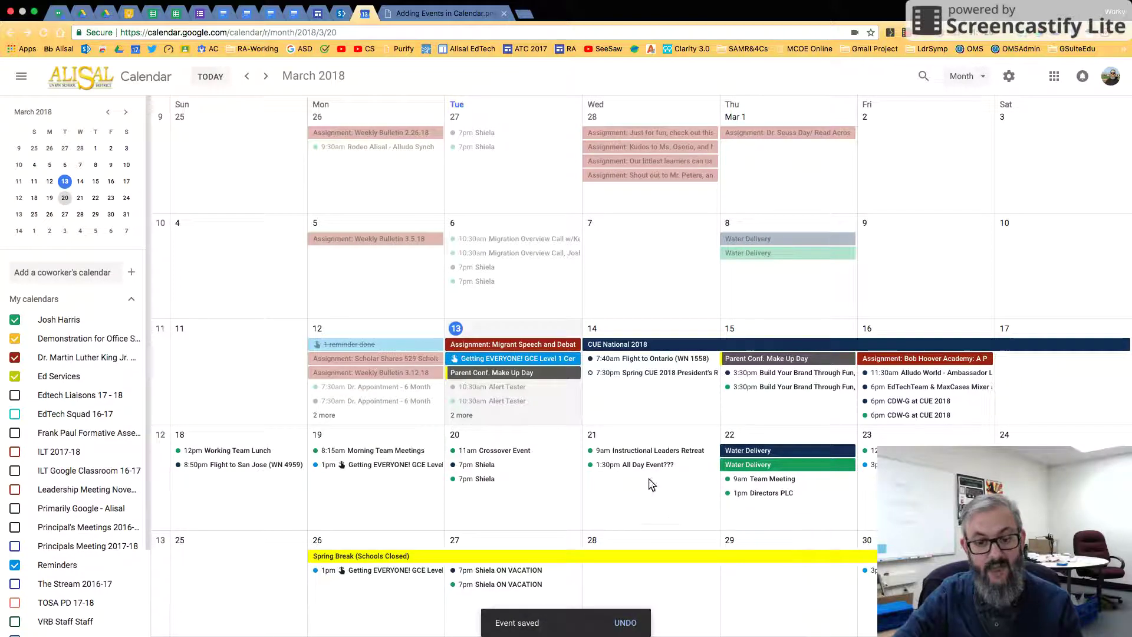
- Open All Day Event??? in full edit mode and add two colleagues, found by first name, as guests
left_click(644, 465)
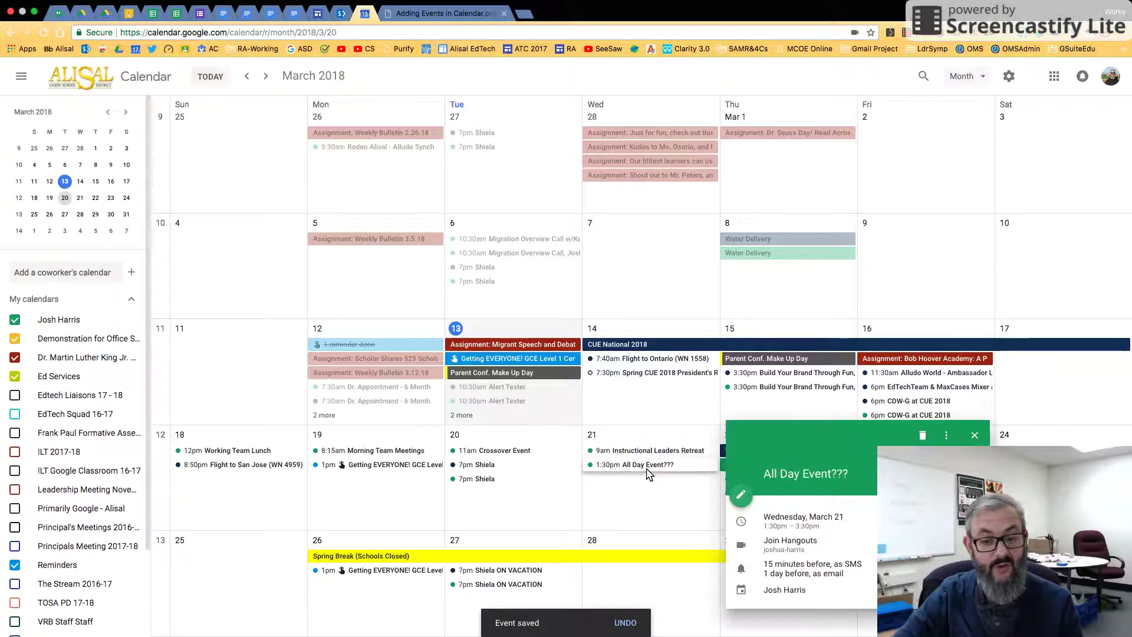
left_click(742, 496)
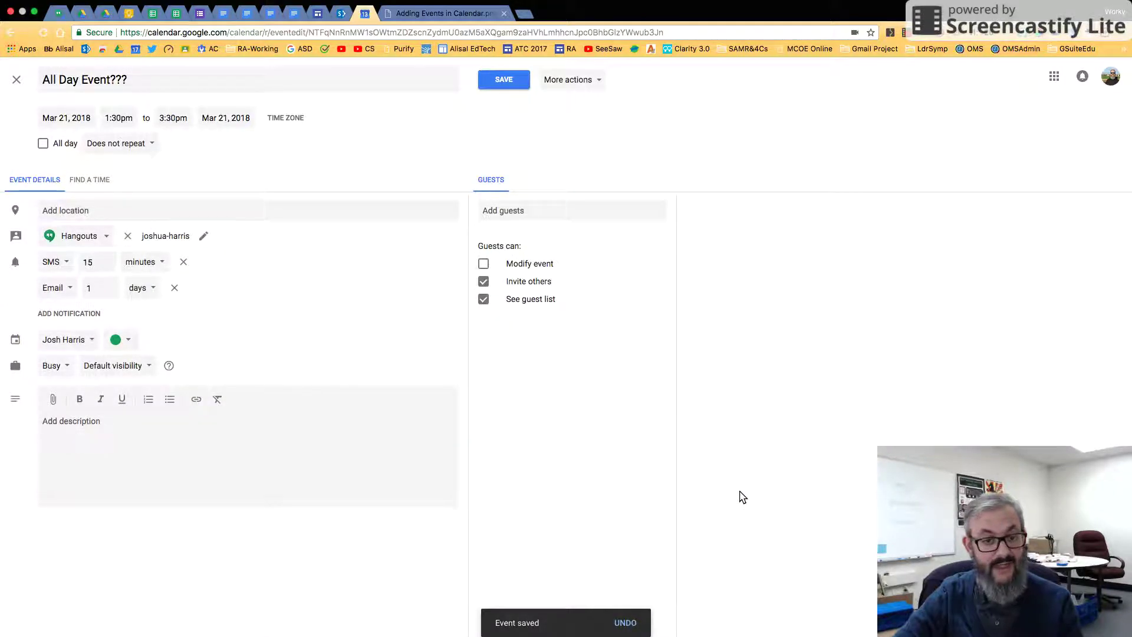
left_click(538, 209)
type("Ben")
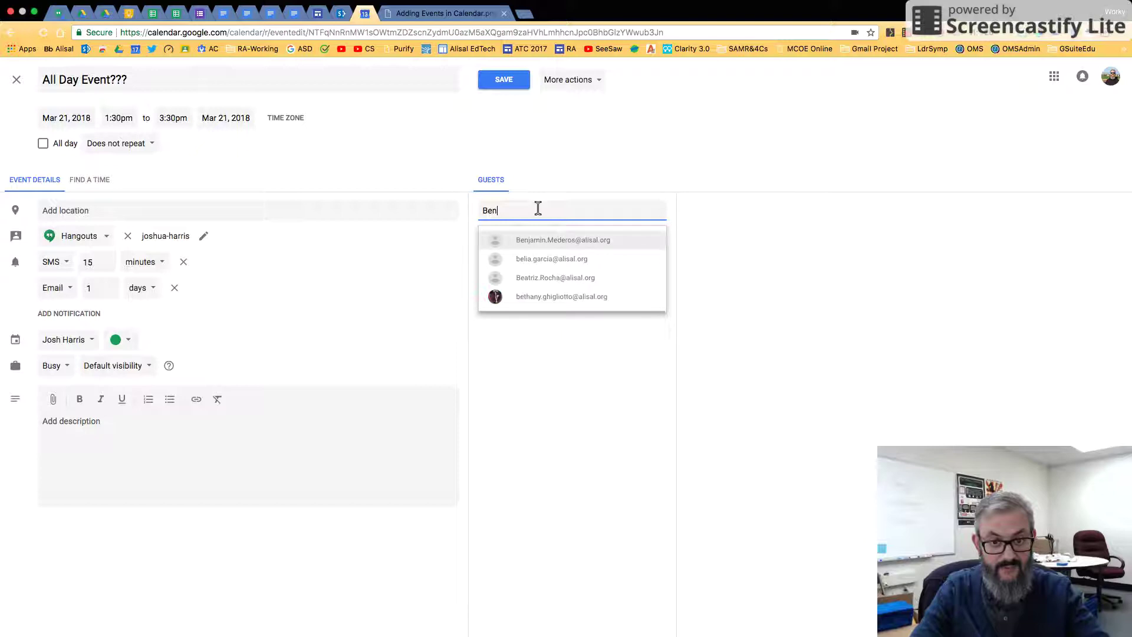
key("Down")
key("Return")
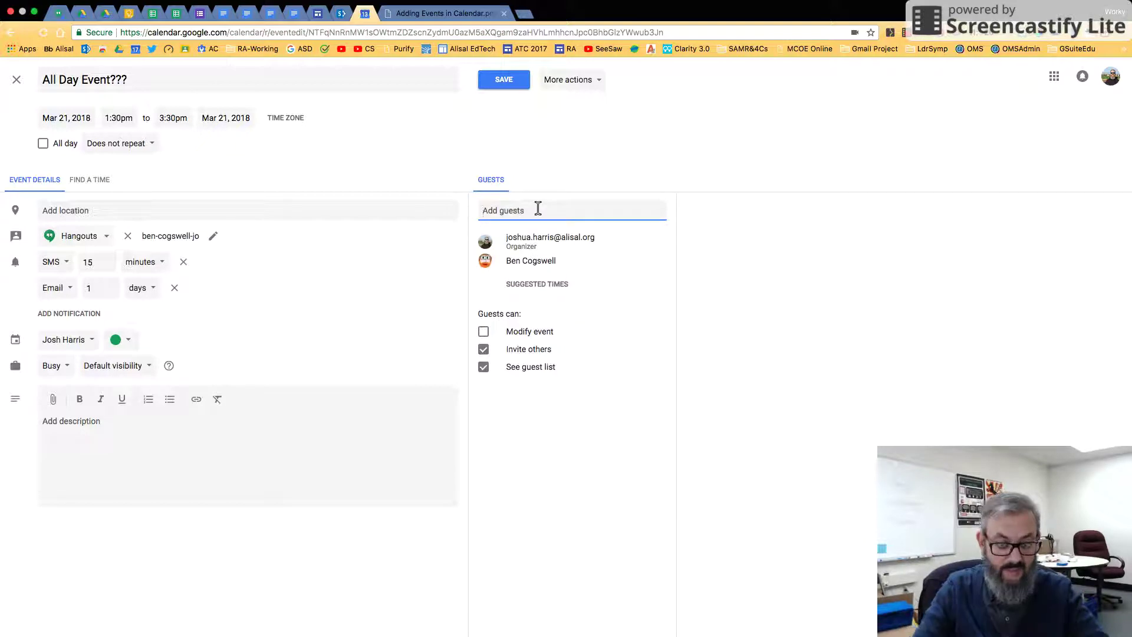
type("George")
key("Down")
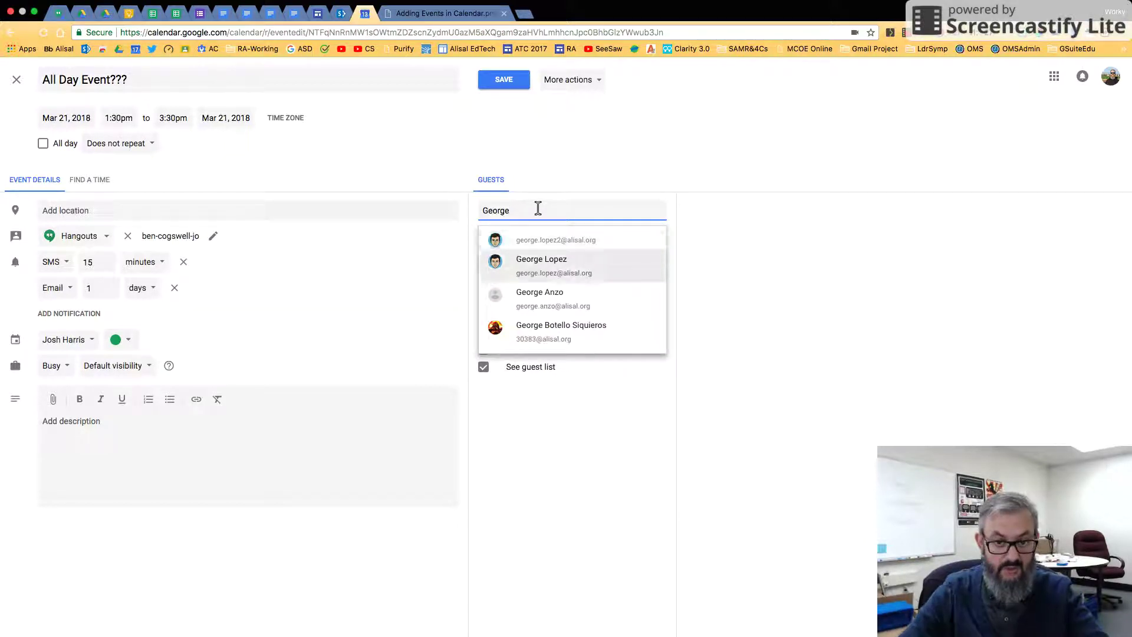
key("Return")
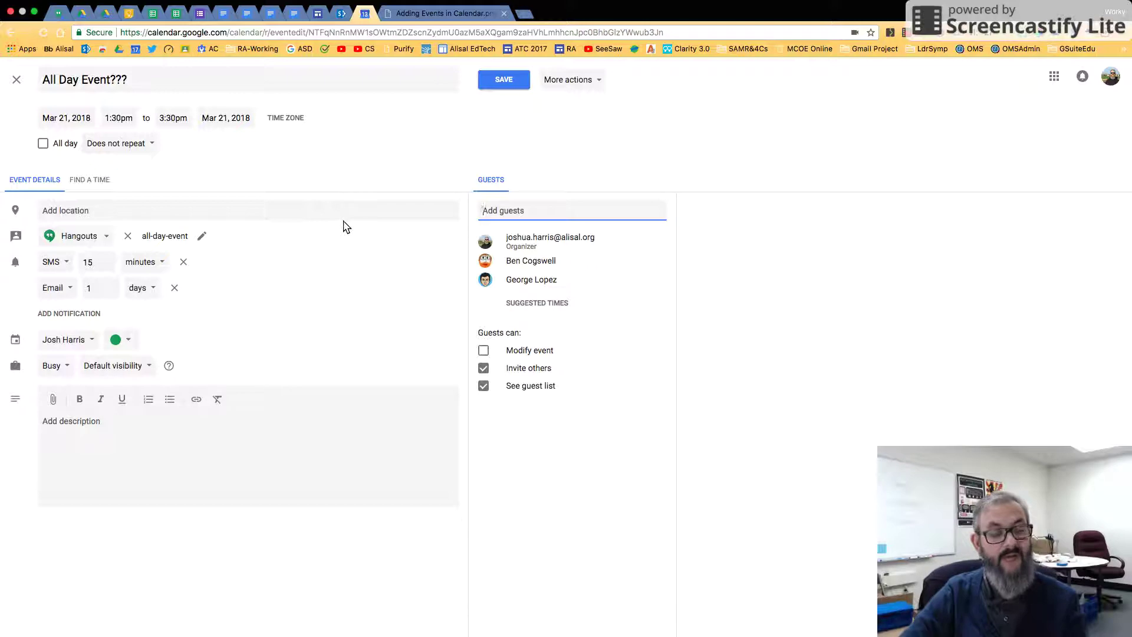
- Set the description to 'We will be discussing our new rollout' and bring up the Drive file picker
left_click(109, 433)
type("We ")
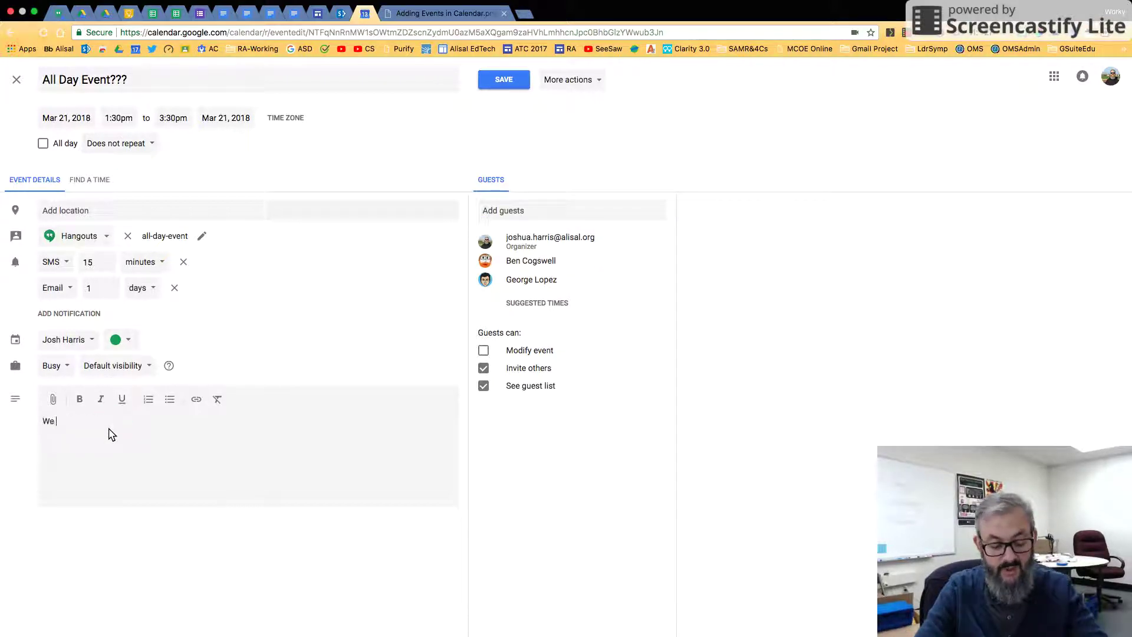
type("will be discussing our new rollout")
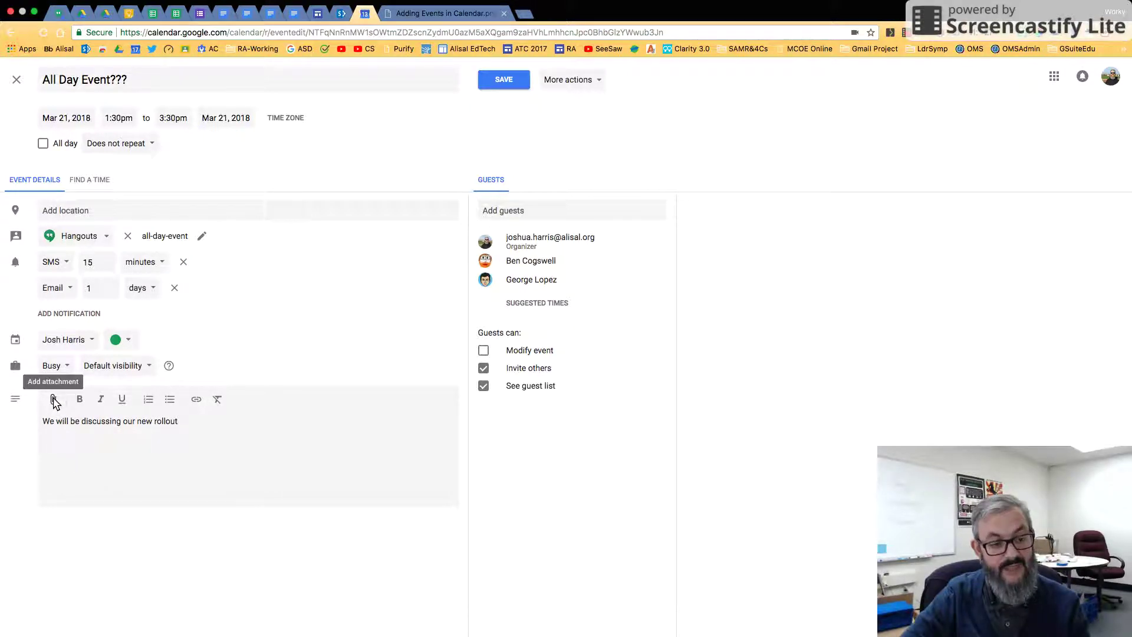
left_click(54, 400)
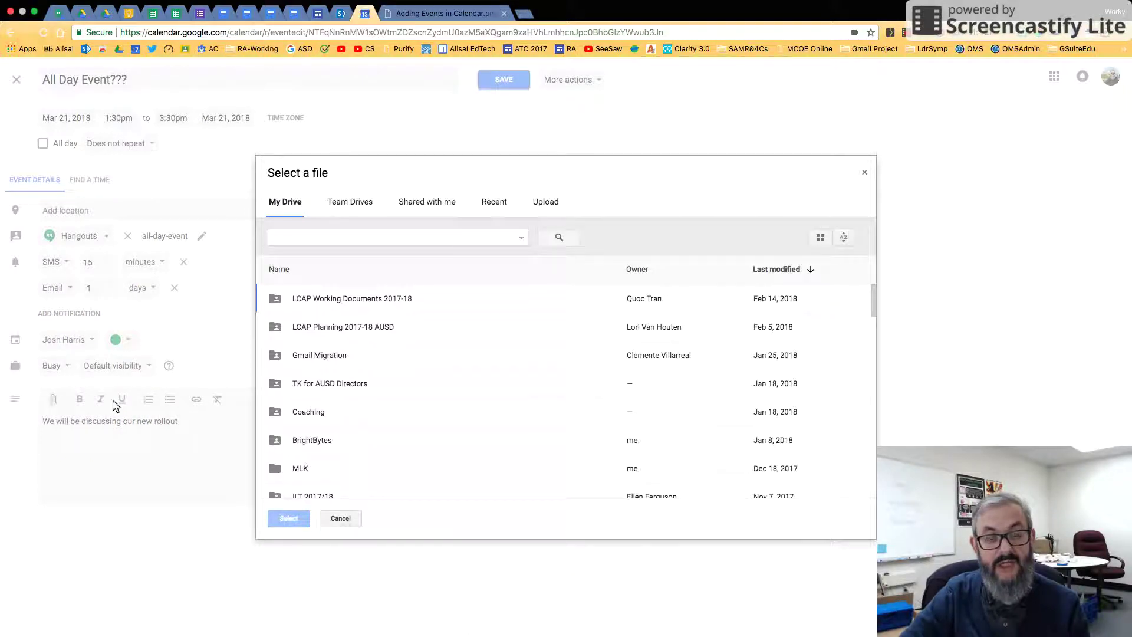
- Attach the '2017-18 EdTechnology PD Plan & Budget Draft' file from Recent Drive files
left_click(812, 269)
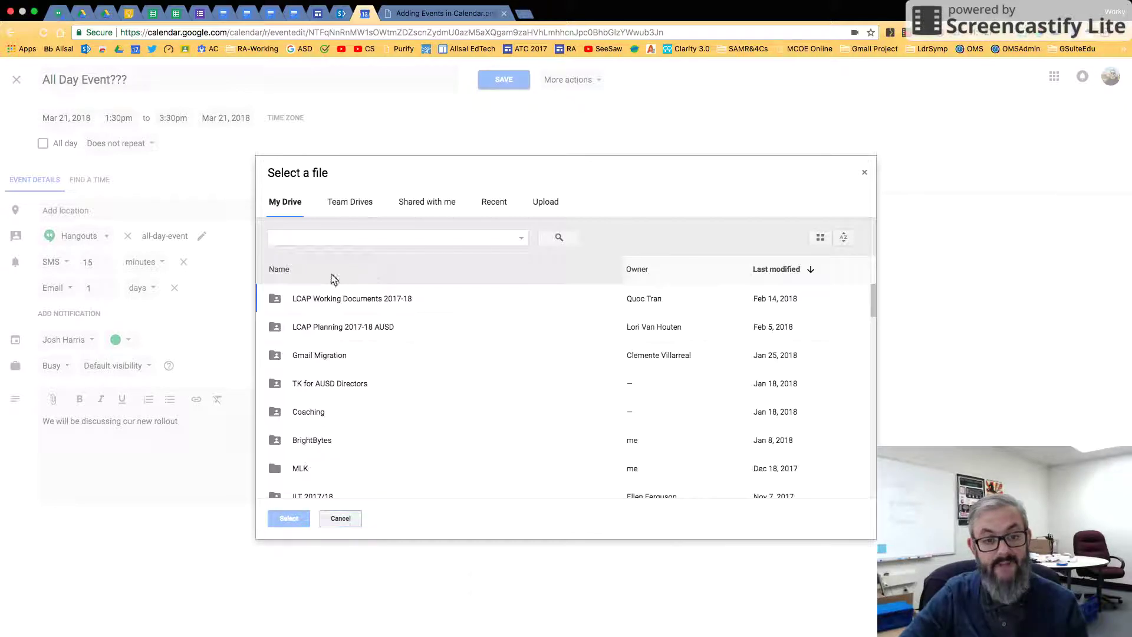
left_click(310, 278)
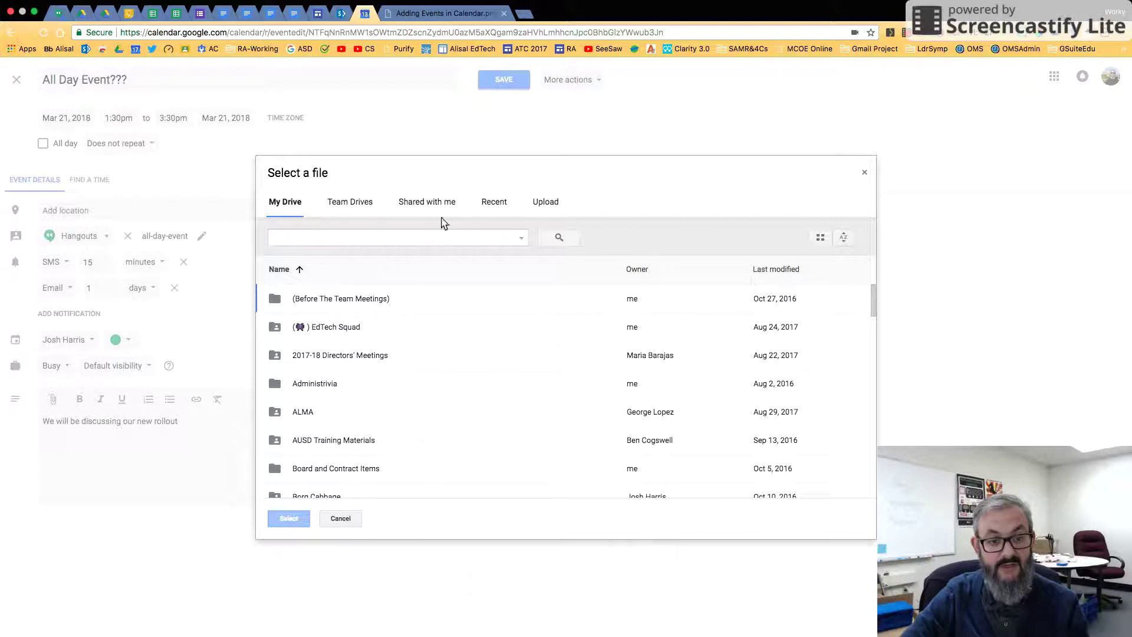
left_click(495, 217)
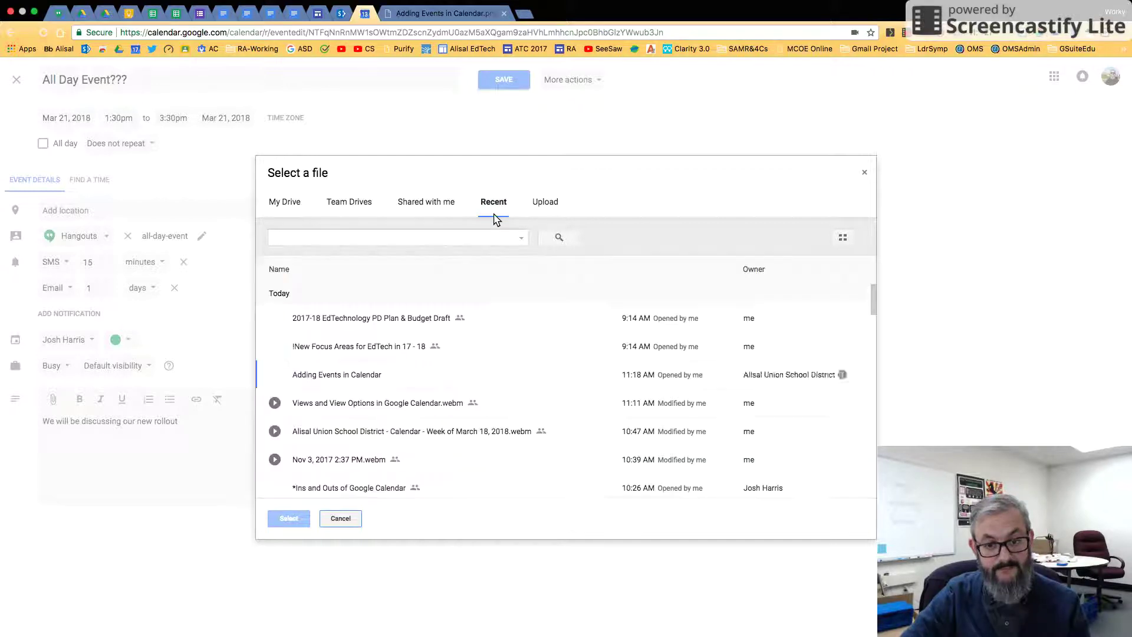
left_click(358, 319)
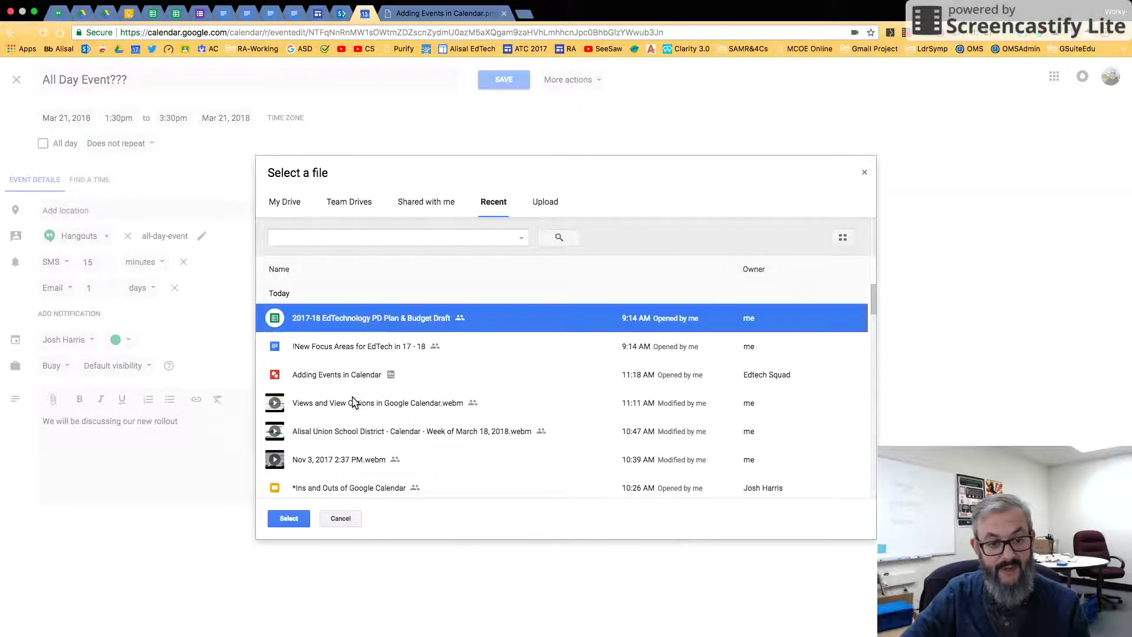
left_click(289, 519)
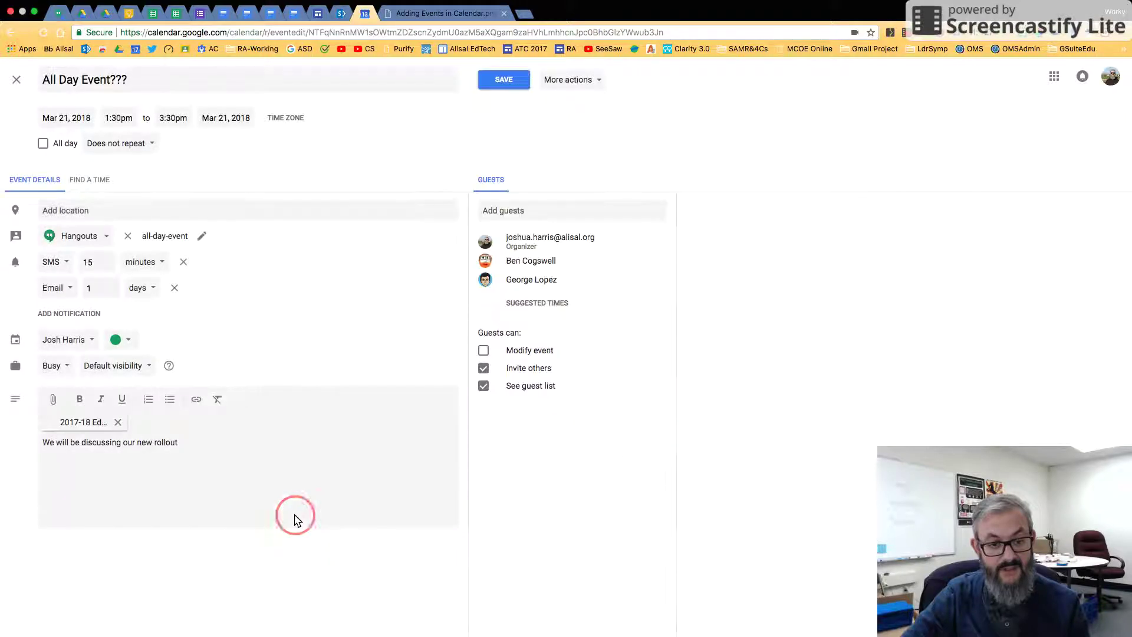
- Also attach the 'New Focus Areas for EdTech in 17 - 18' document
left_click(53, 399)
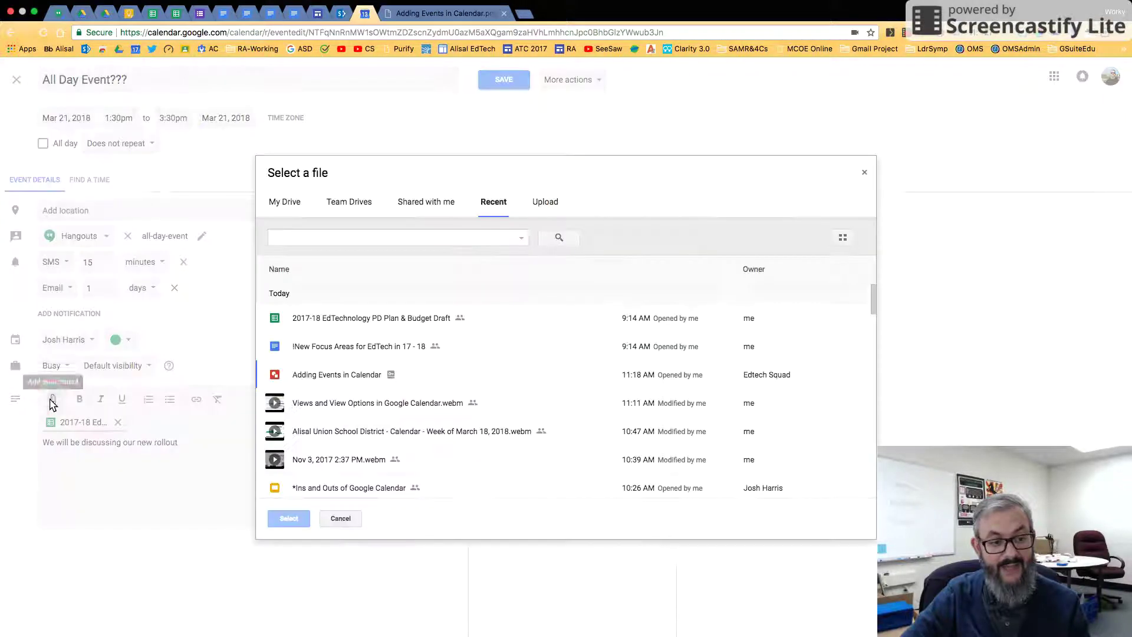
left_click(320, 356)
left_click(282, 523)
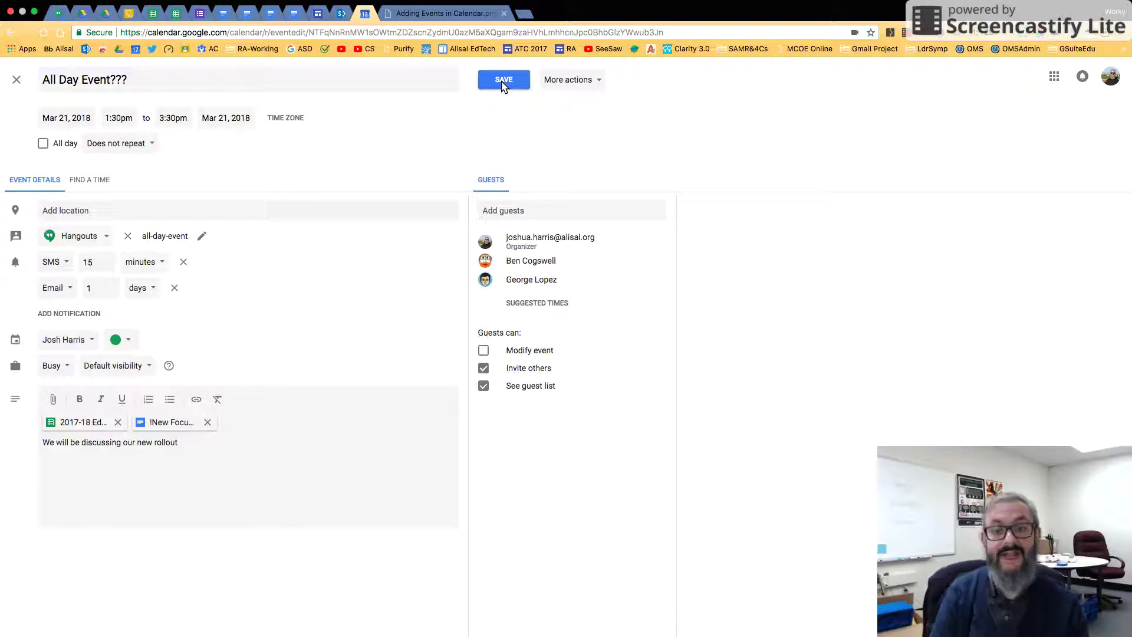
- Save the edited All Day Event??? and send invitations to both guests
left_click(505, 82)
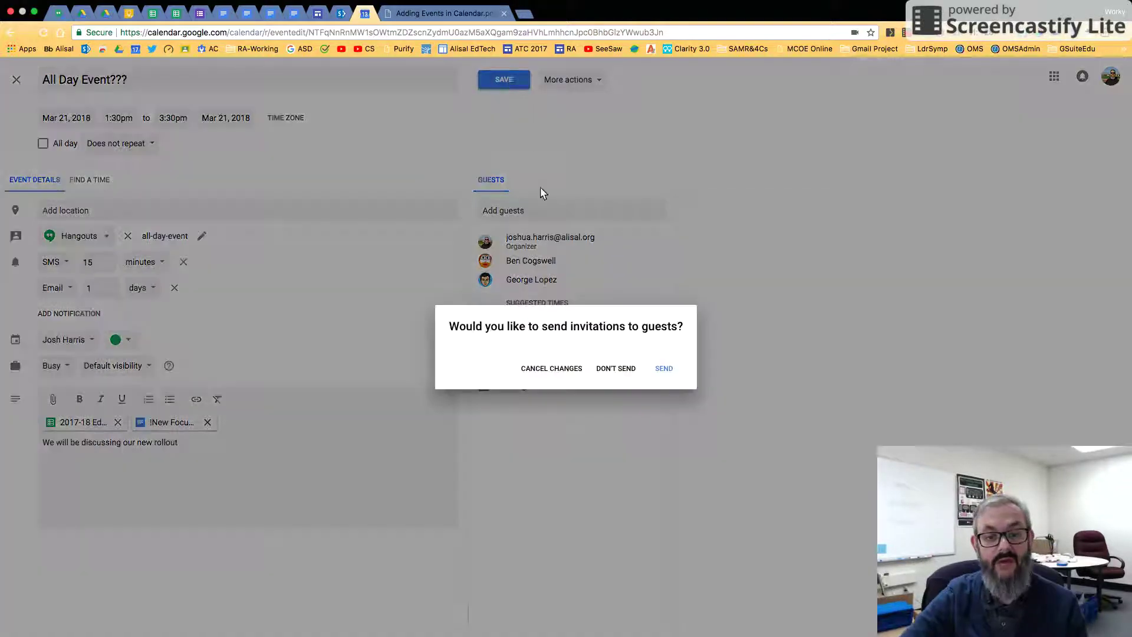
left_click(667, 372)
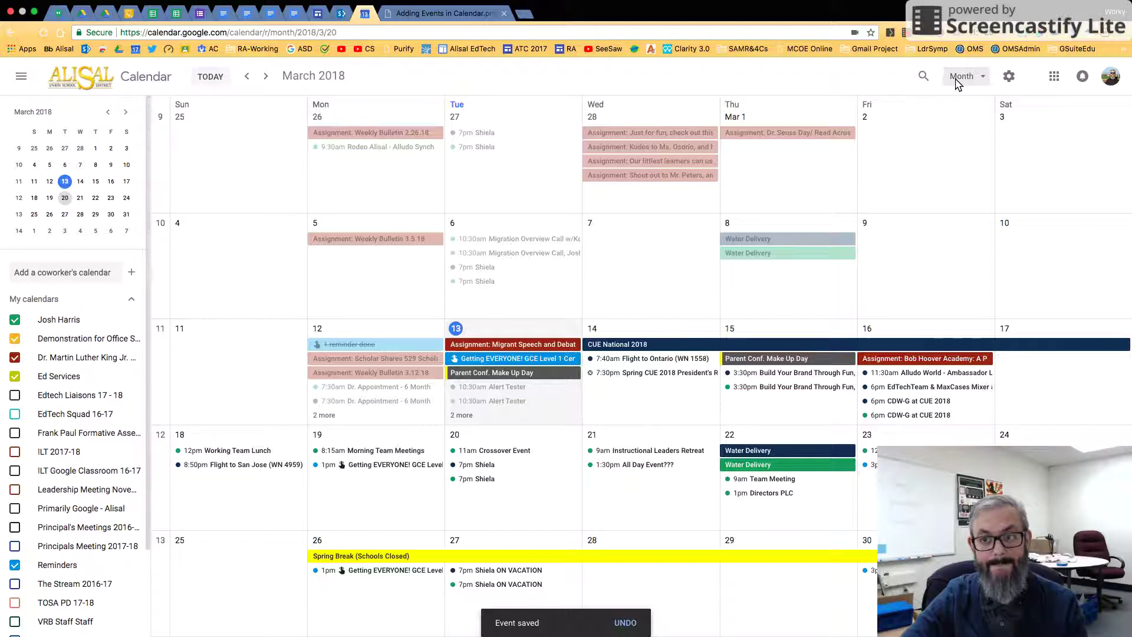
- Switch to Week view and preview Friday's Working Lunch and Sunday's Working Team Lunch
left_click(962, 76)
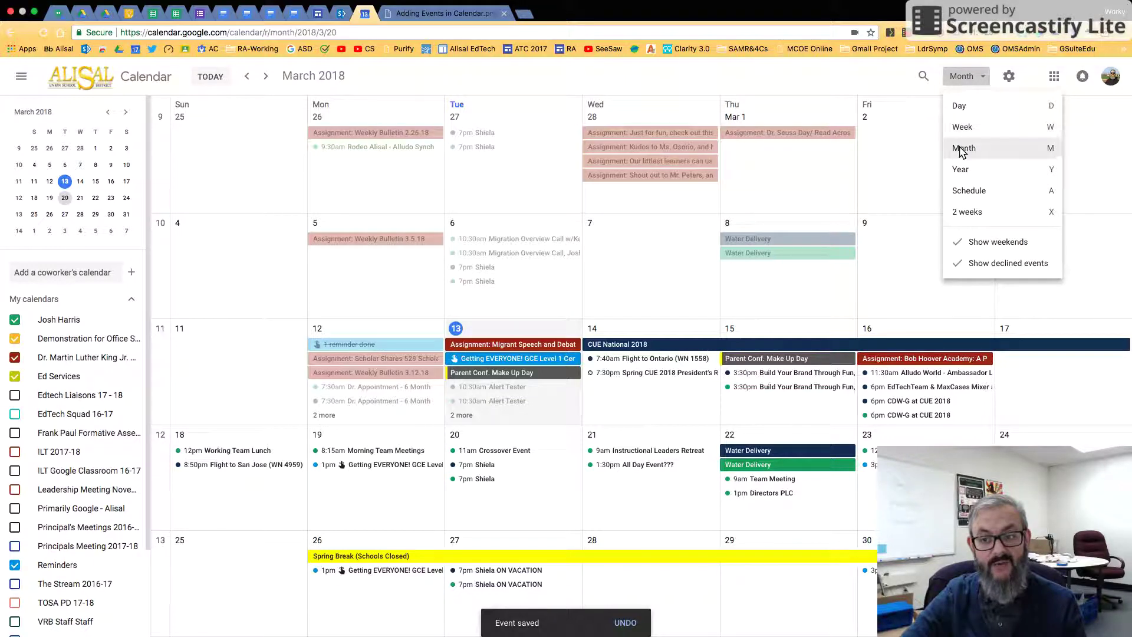
left_click(961, 129)
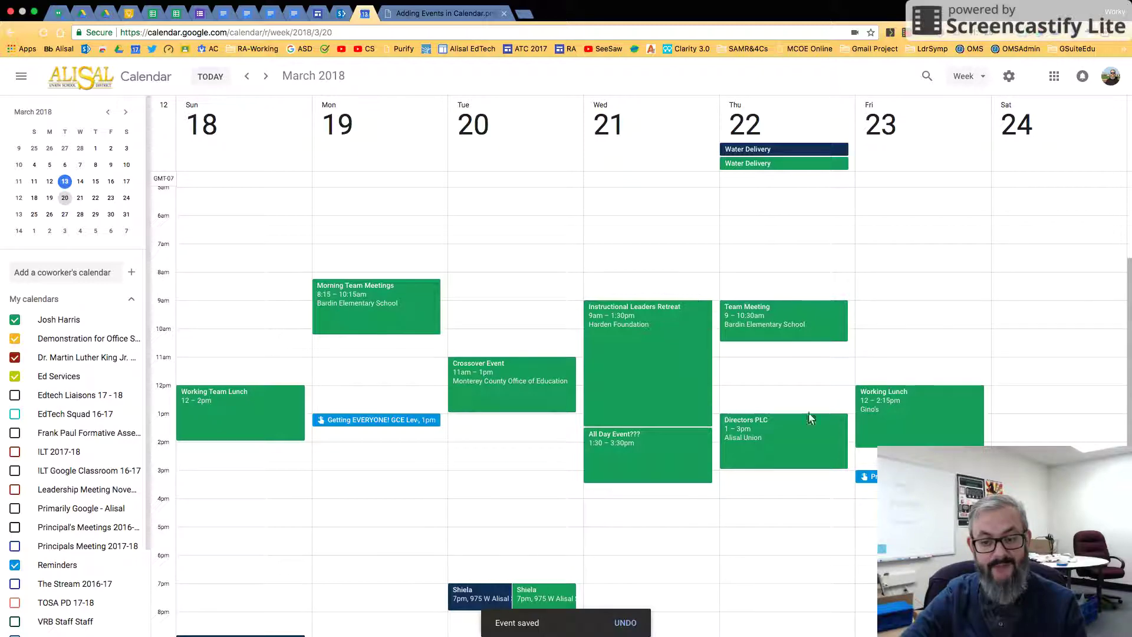
left_click(882, 423)
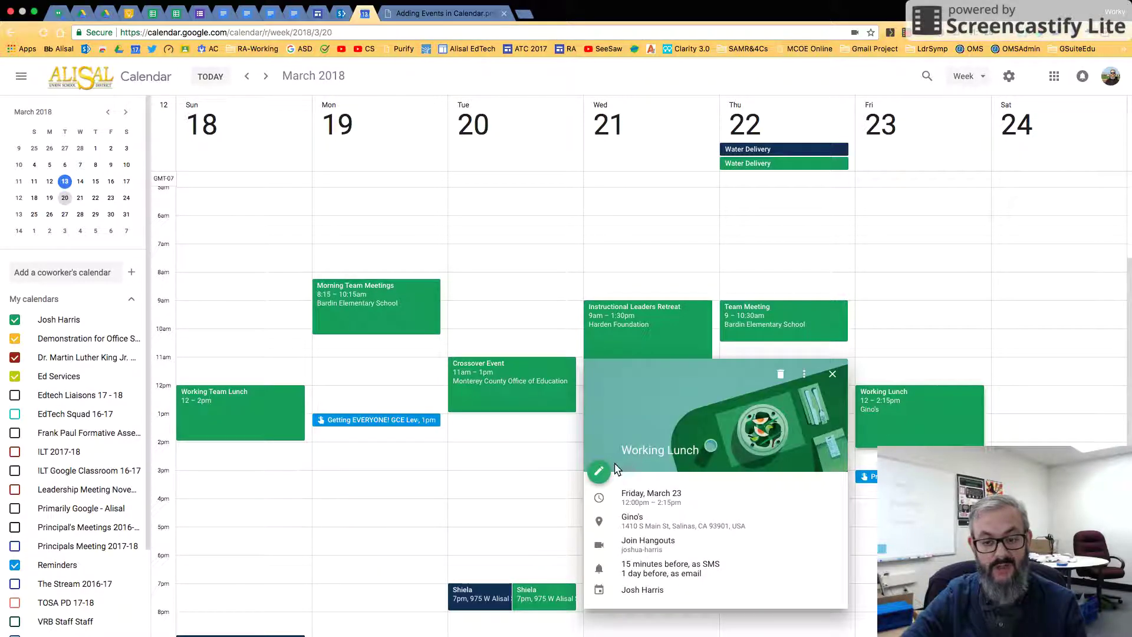
left_click(244, 423)
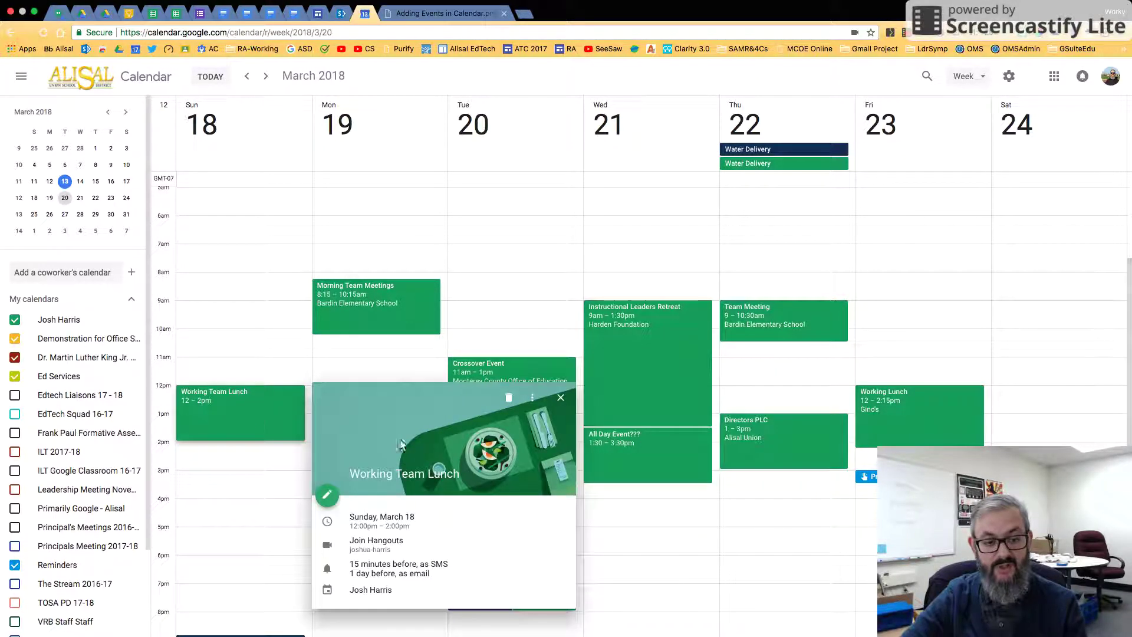
left_click(872, 411)
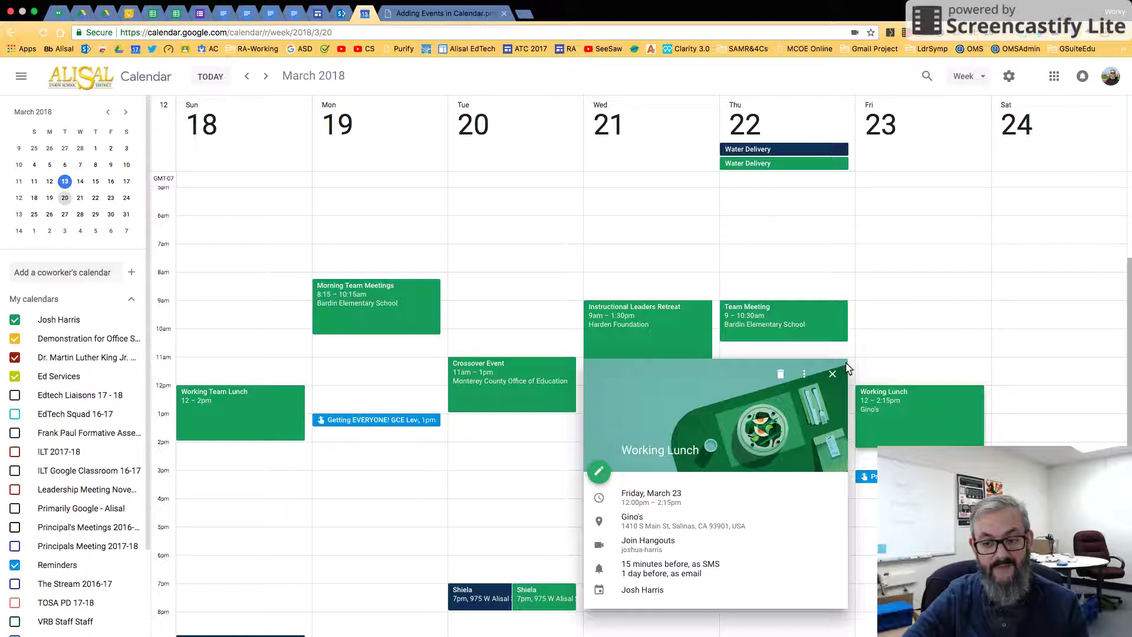
- Look over Thursday's Team Meeting details, then dismiss the popup
left_click(801, 323)
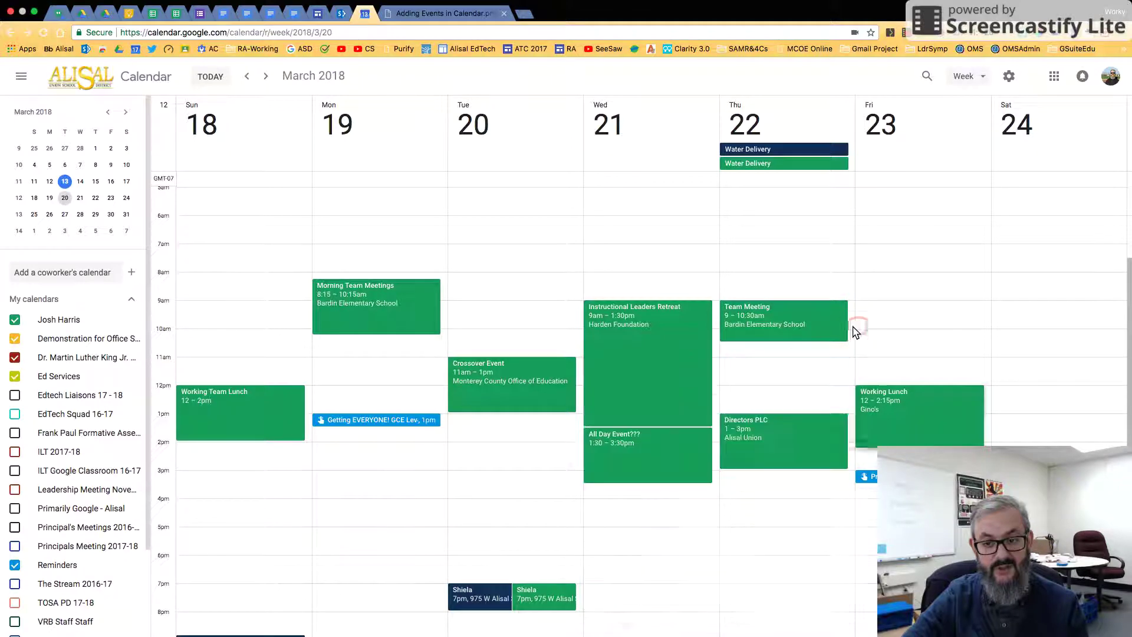
left_click(800, 321)
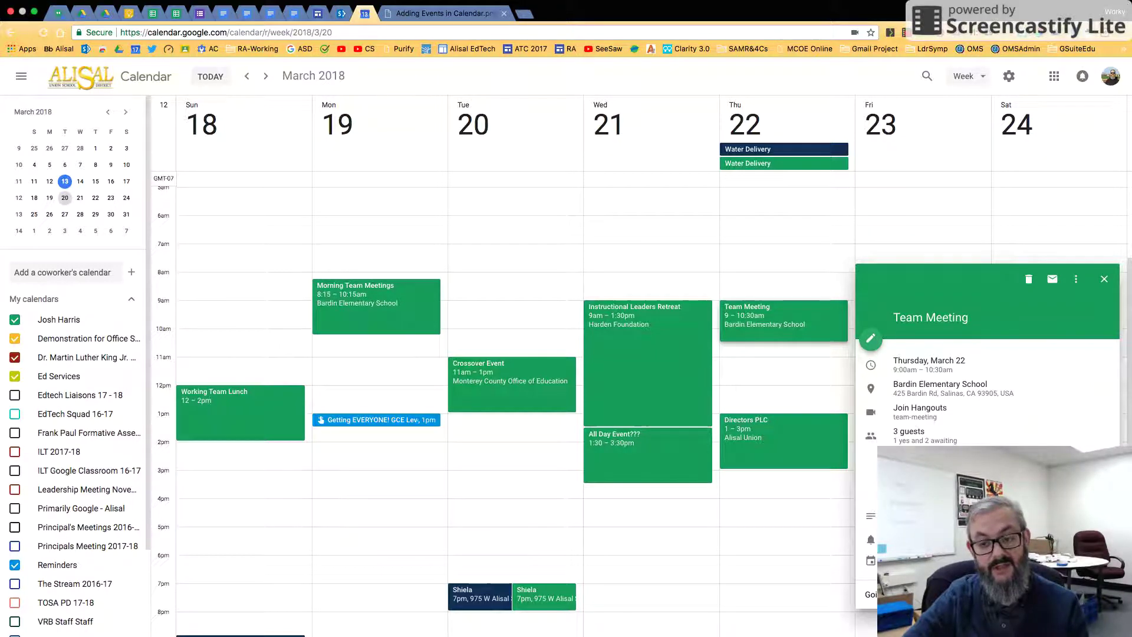
left_click(793, 399)
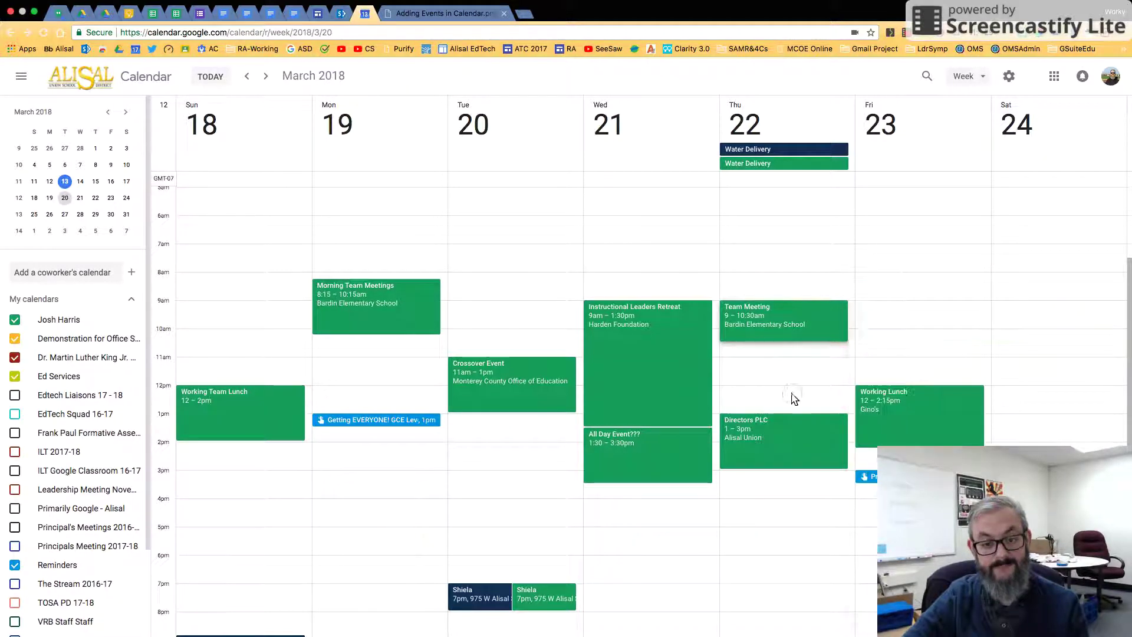
- Create an all-day 'All Day Event' on Tuesday March 20 at Hartnell College and verify it
left_click(506, 162)
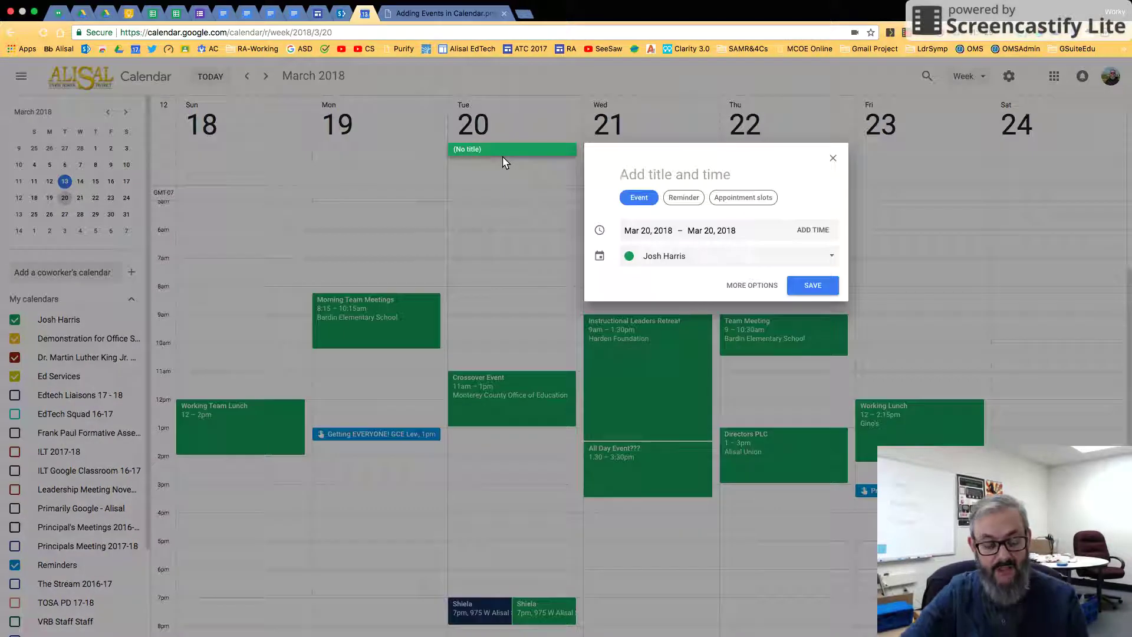
type("All Day")
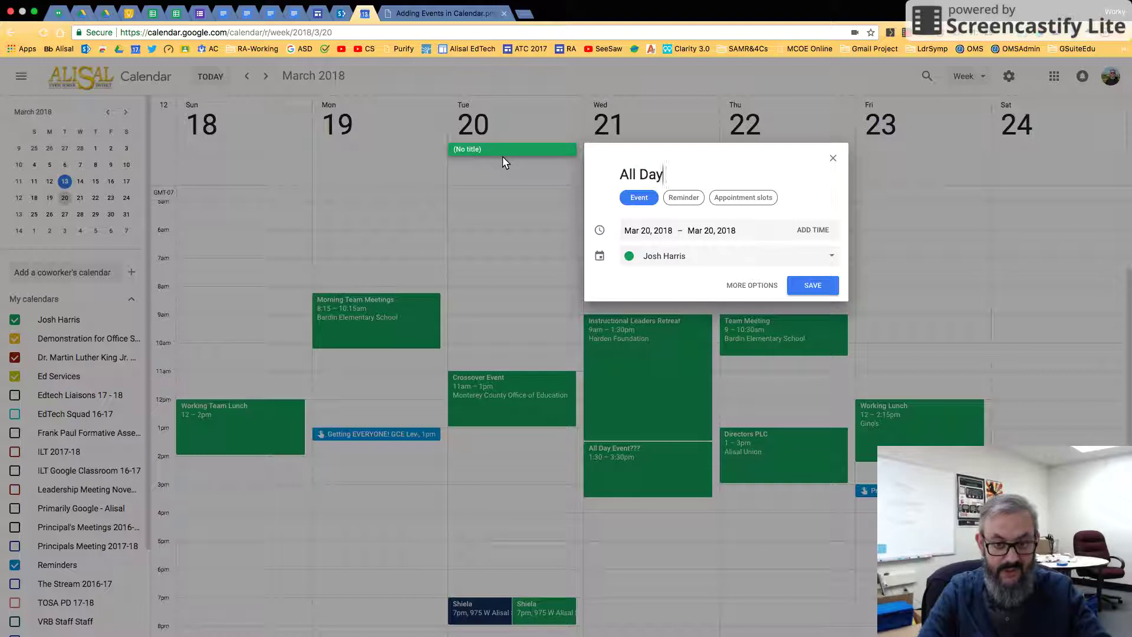
type(" Event")
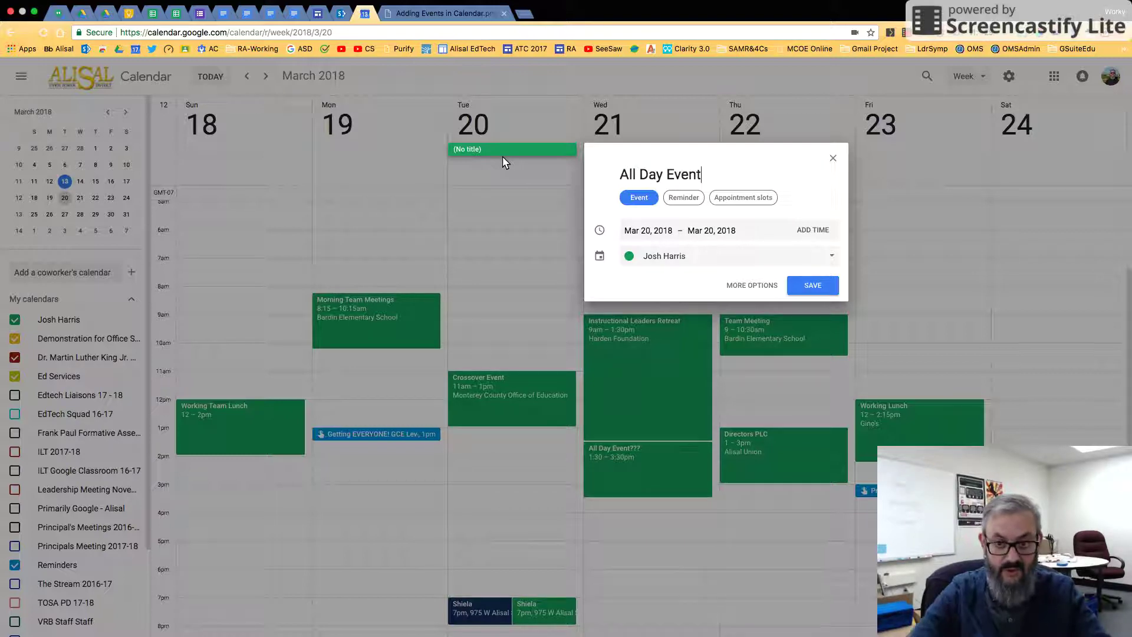
left_click(732, 286)
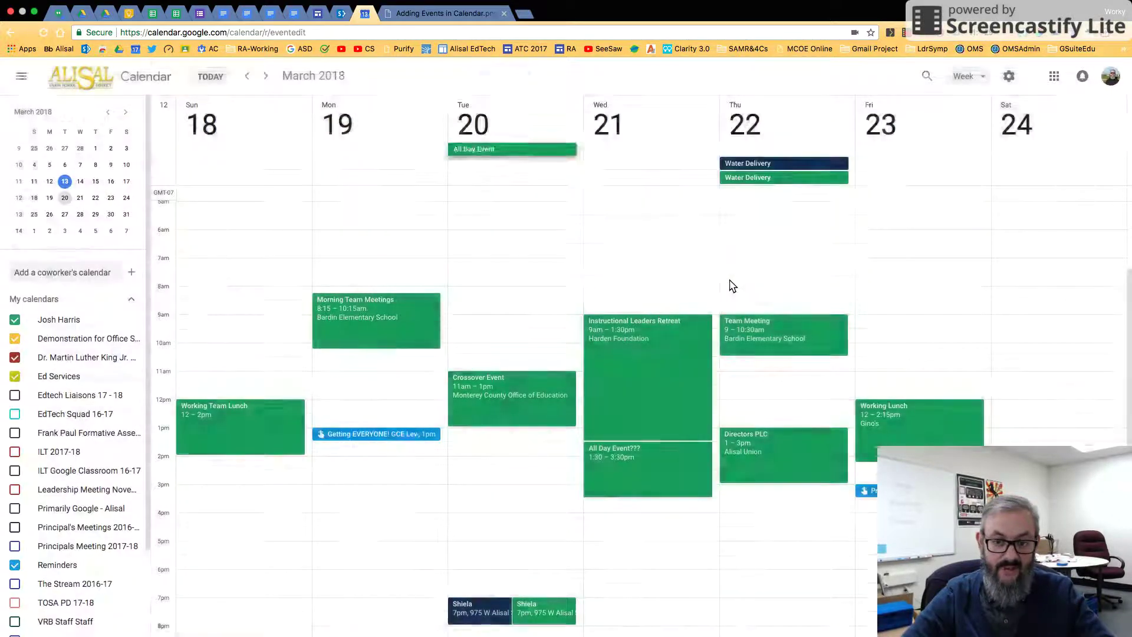
left_click(163, 206)
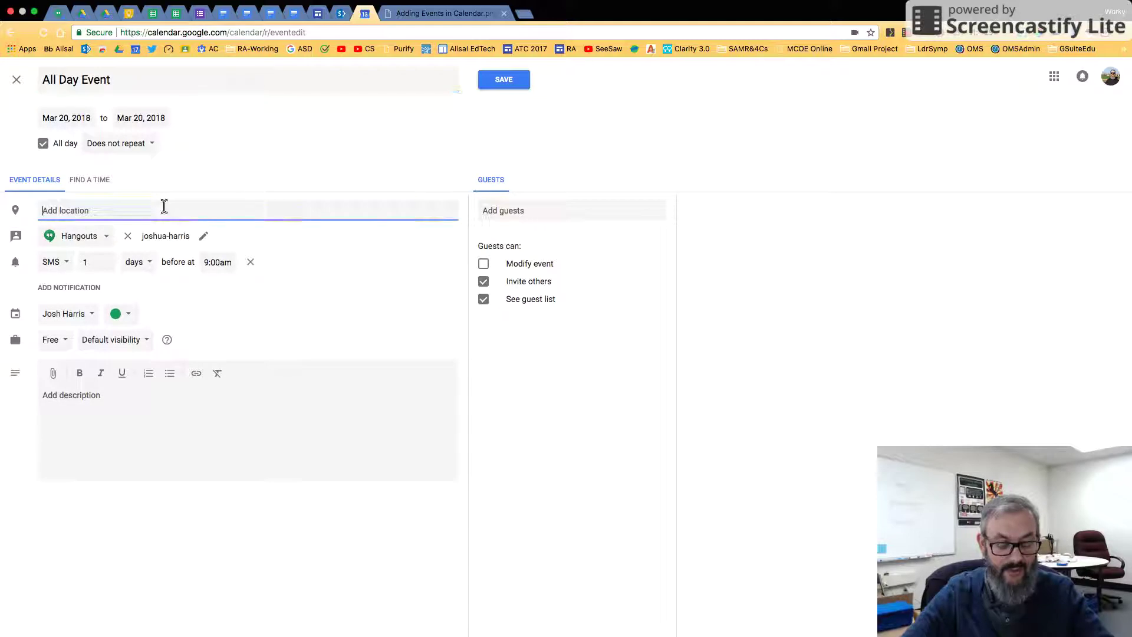
type("Hartnell")
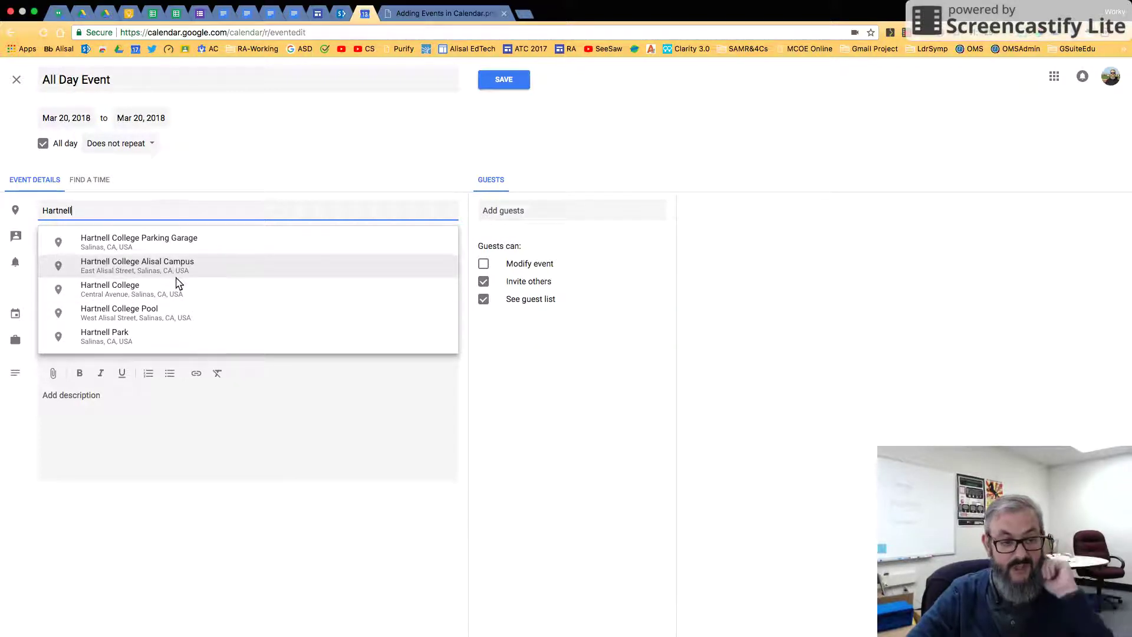
left_click(174, 285)
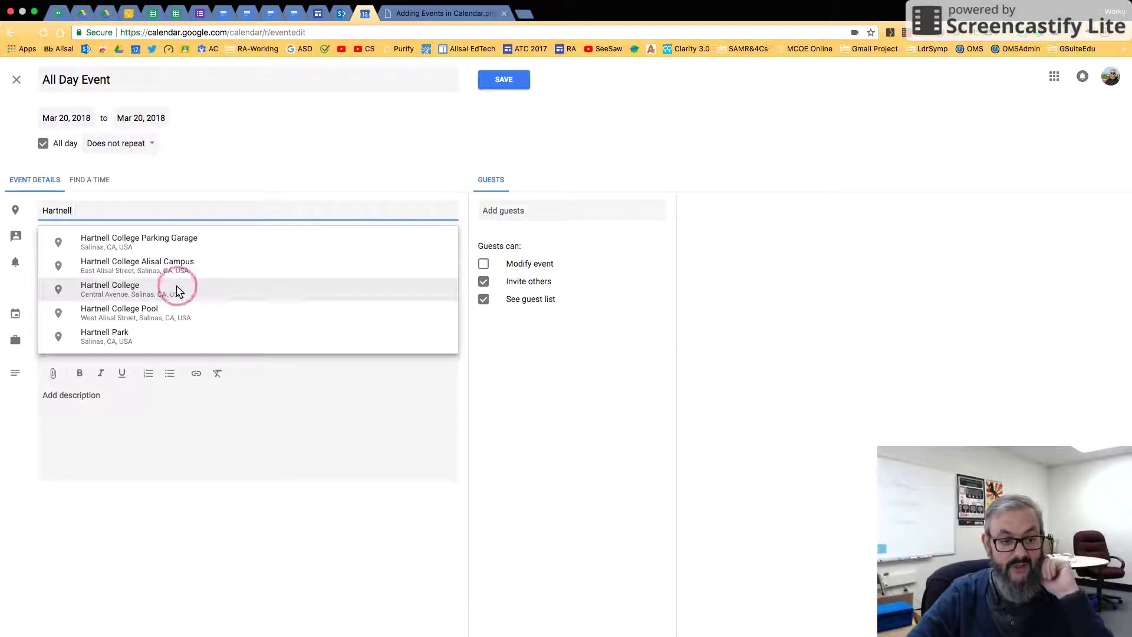
left_click(499, 83)
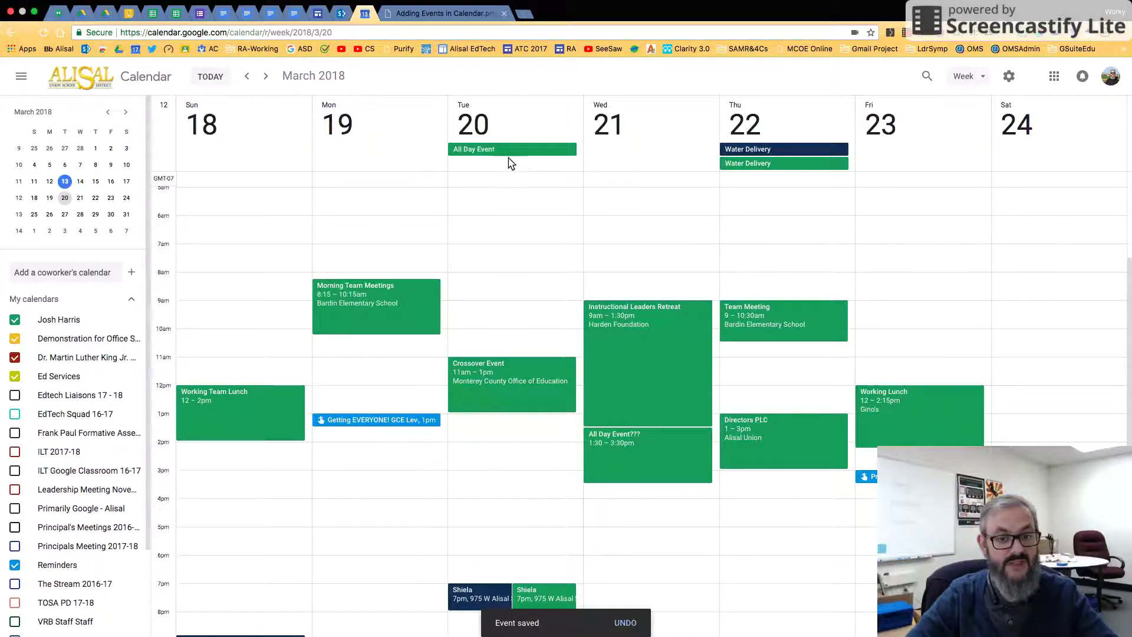
left_click(515, 150)
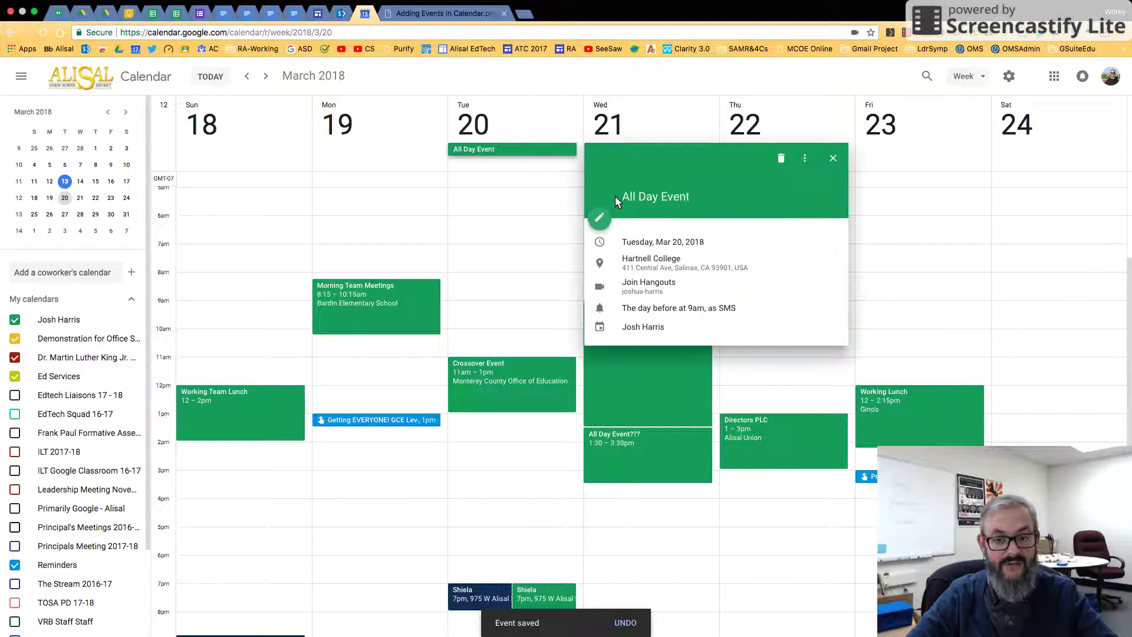
left_click(525, 220)
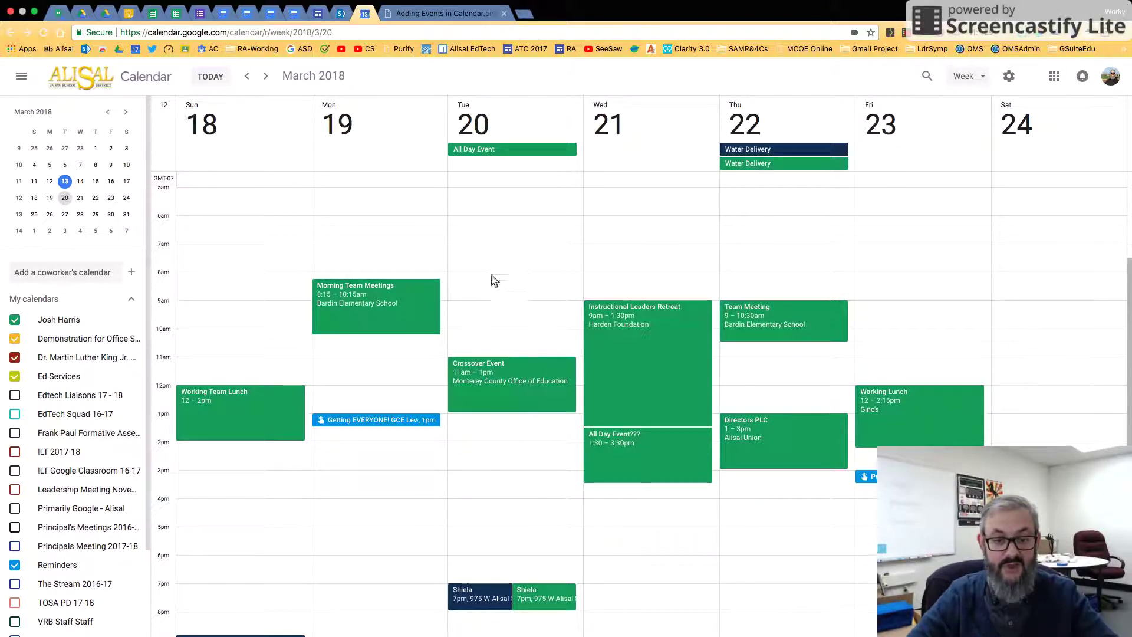
- Discard the accidental Tuesday 8–9:30am draft, then delete Sunday's Working Team Lunch
left_click_drag(493, 278, 494, 319)
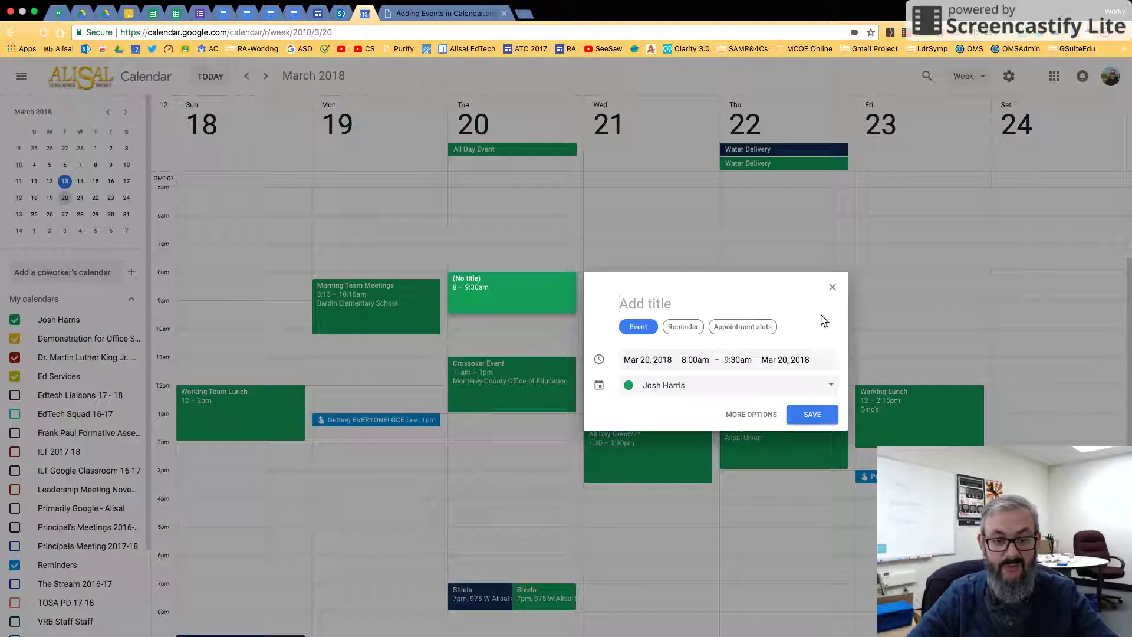
left_click(832, 288)
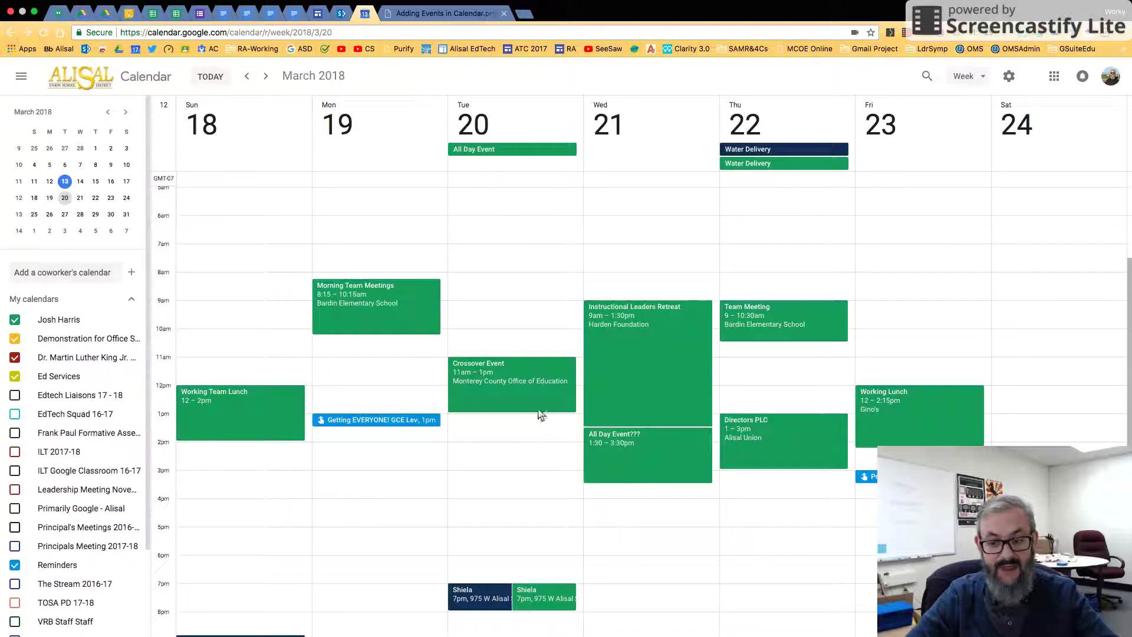
left_click(224, 416)
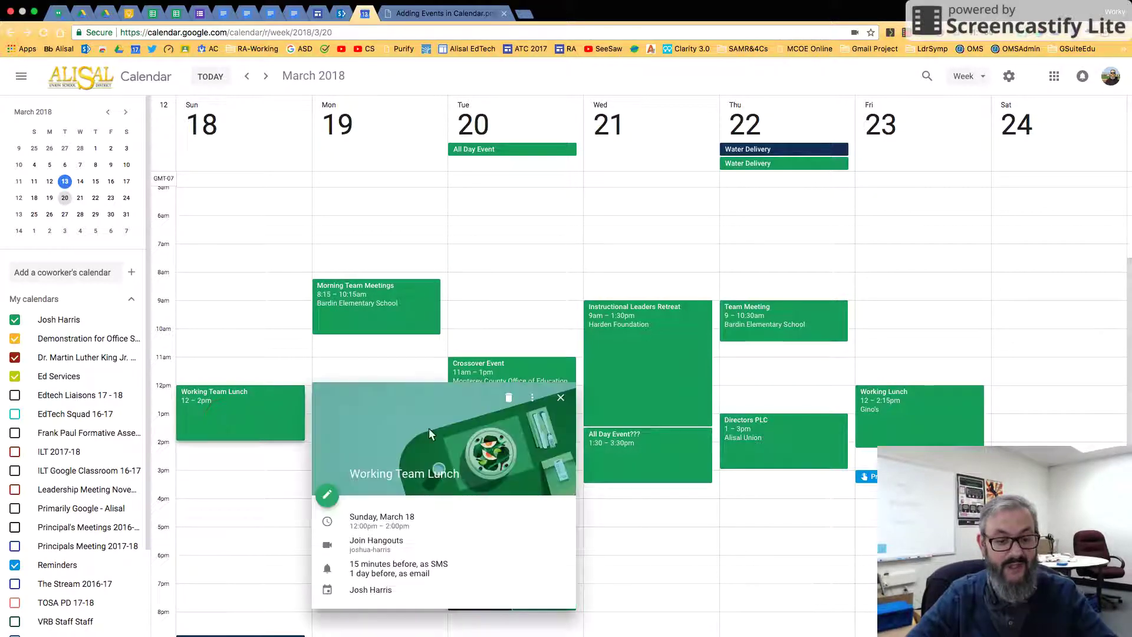
left_click(508, 401)
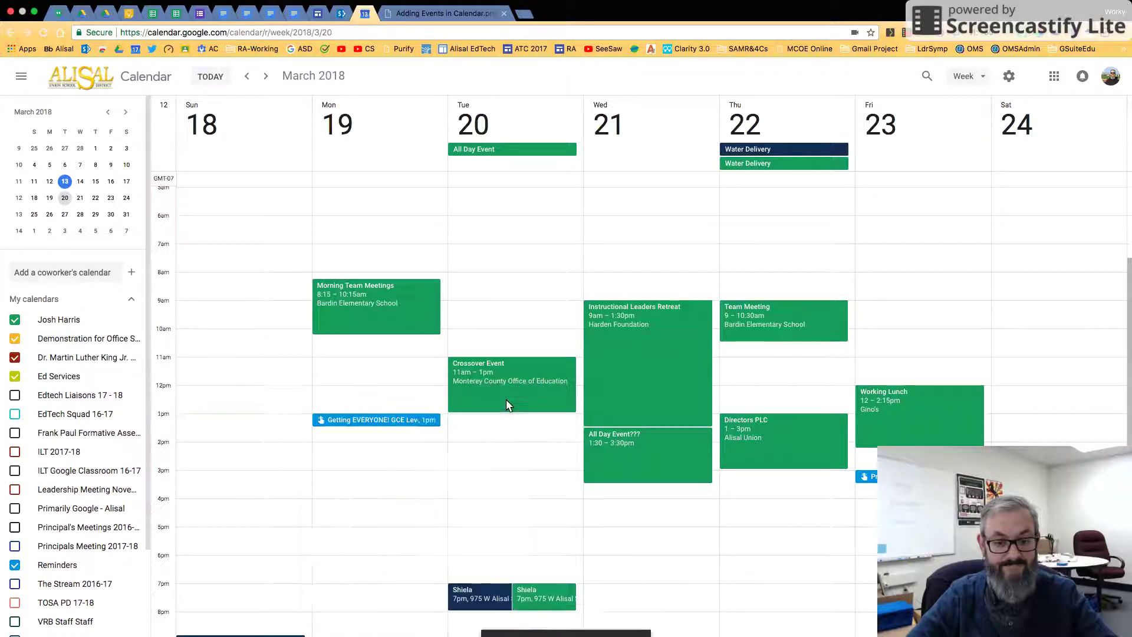